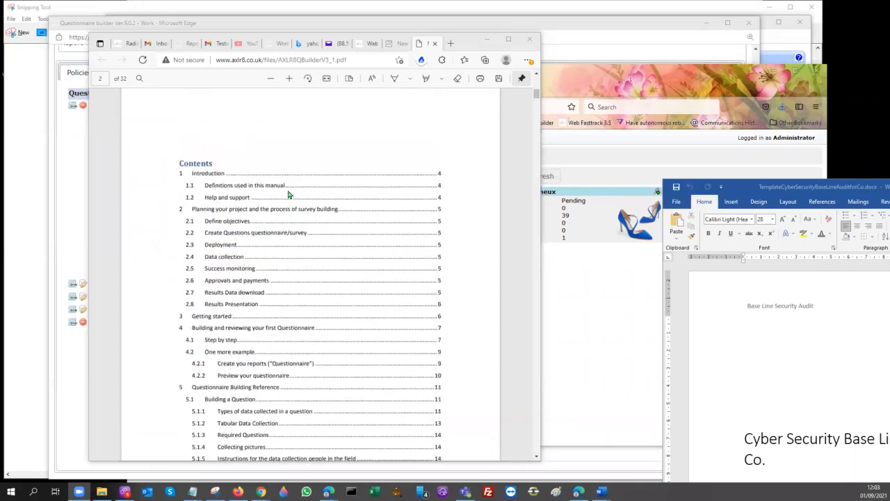
Look over the contents list of the QBuilder manual PDF, moving the manual and the Policies and Officers questionnaire windows aside
scroll(288, 190, down, 4)
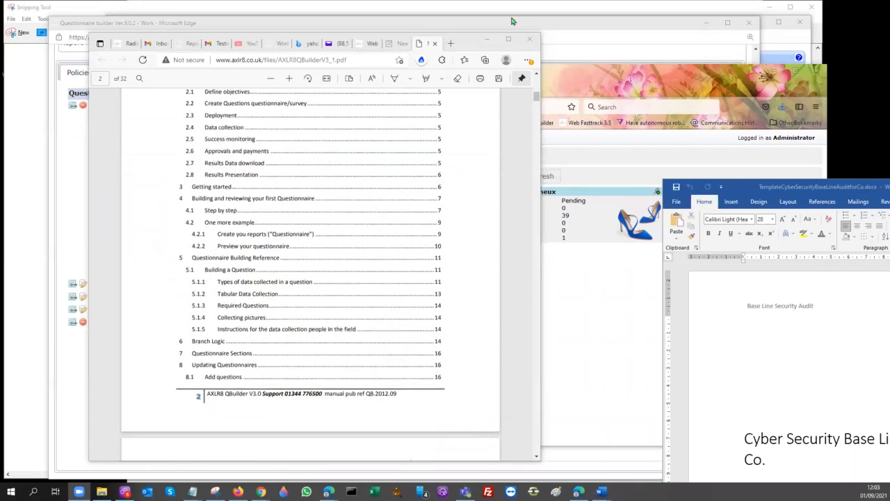
click(477, 49)
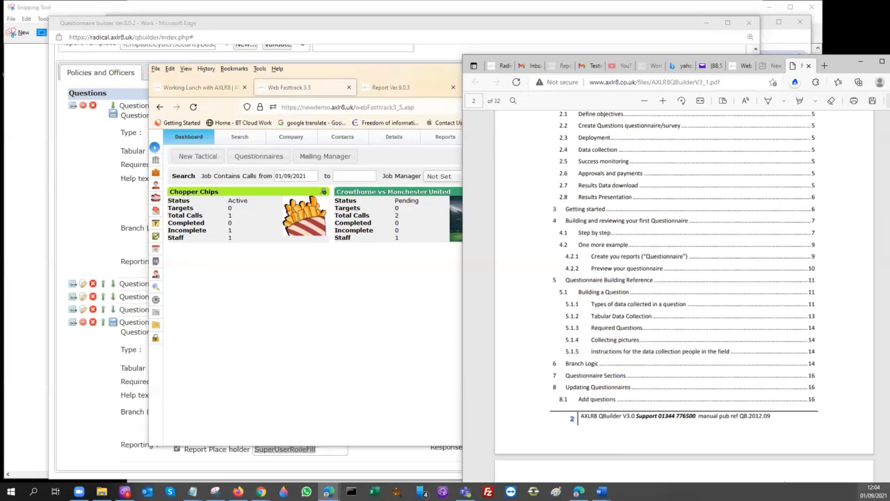
click(873, 492)
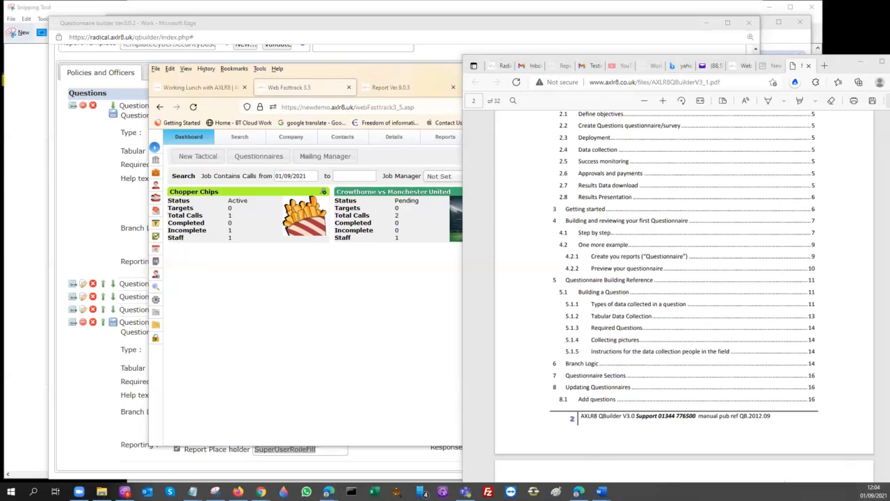
click(207, 25)
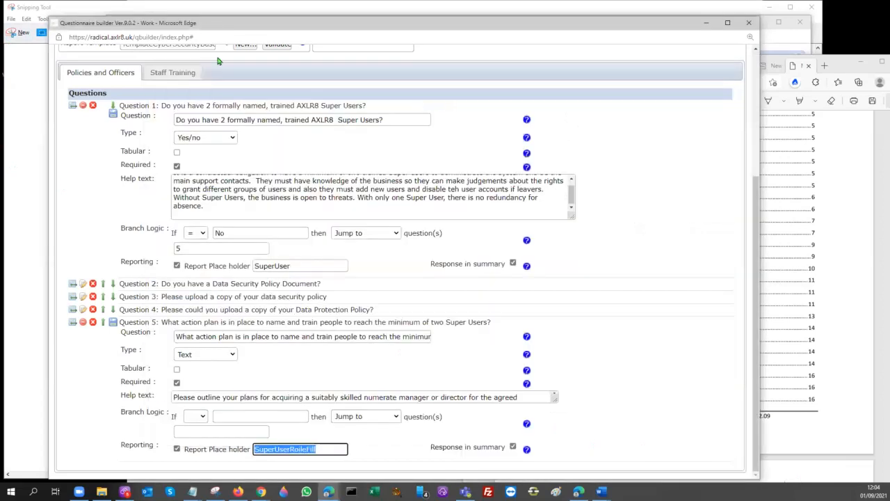
drag(207, 26, 280, 212)
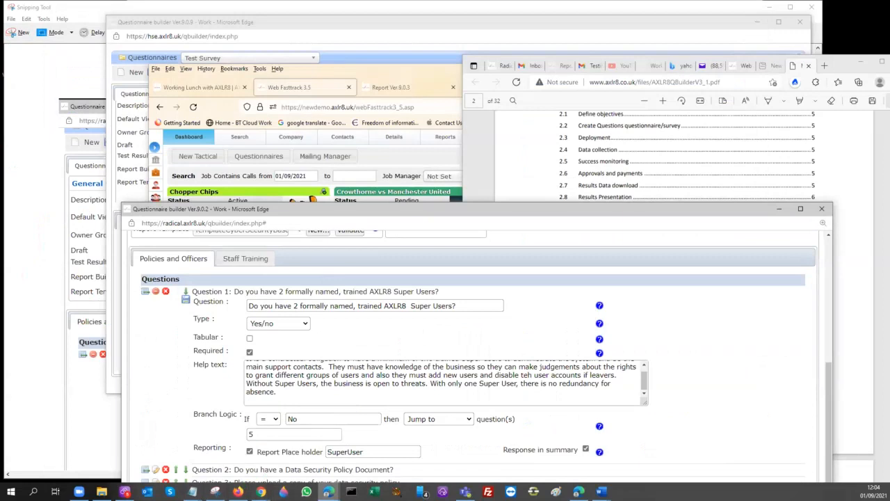
Switch to the radical.axlr8.uk Web Fasttrack page and open the AWL9ZoomLinkQB1 newsletter in Mailing Manager, at its QS_LINK_97 merge field
click(328, 492)
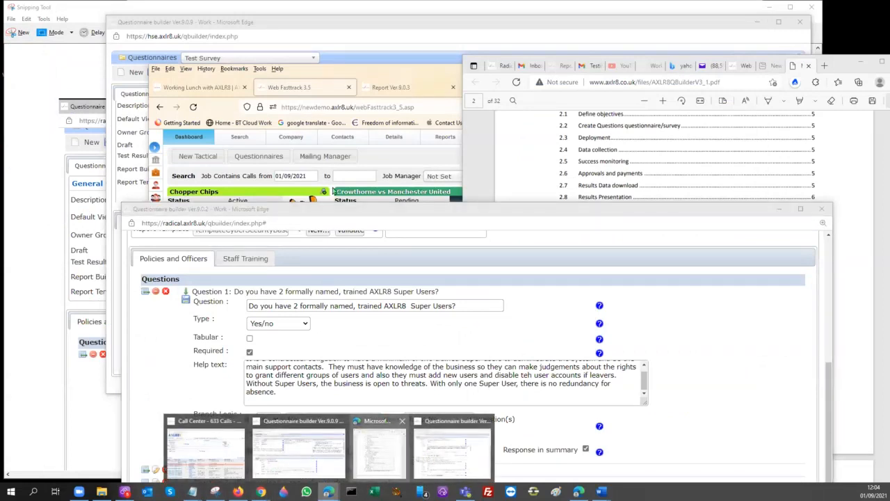
click(385, 422)
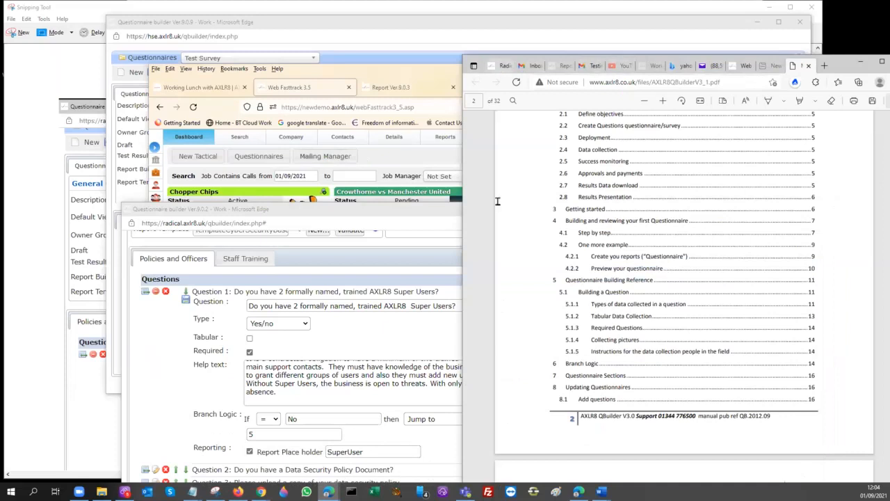
click(500, 66)
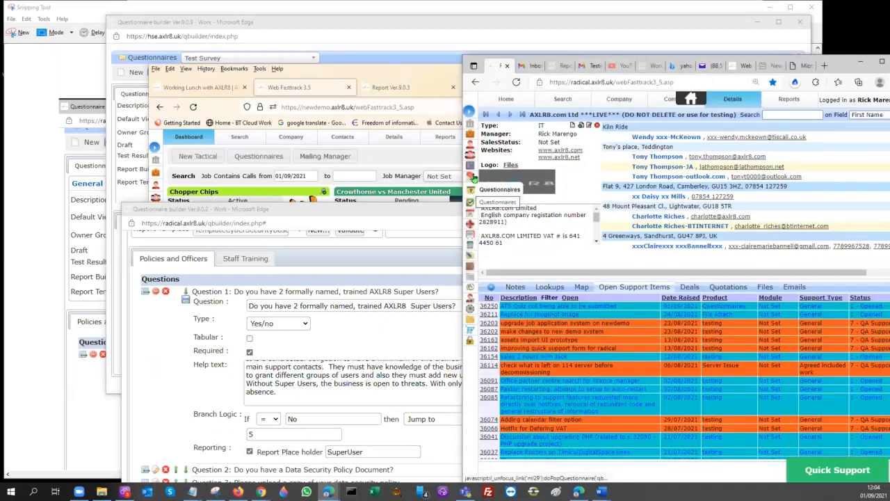
click(473, 181)
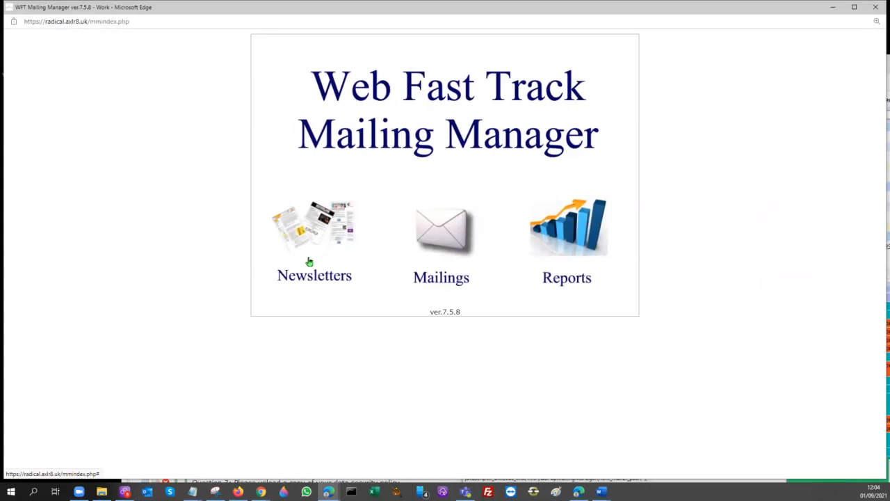
click(308, 262)
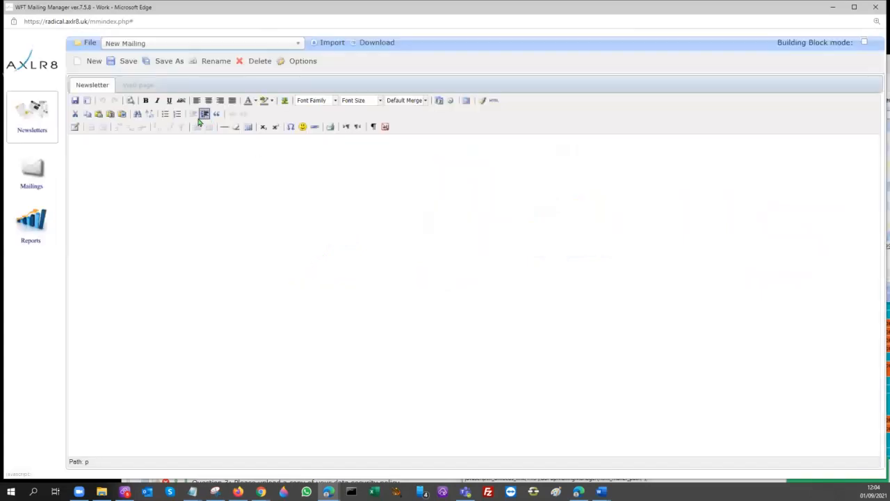
click(190, 48)
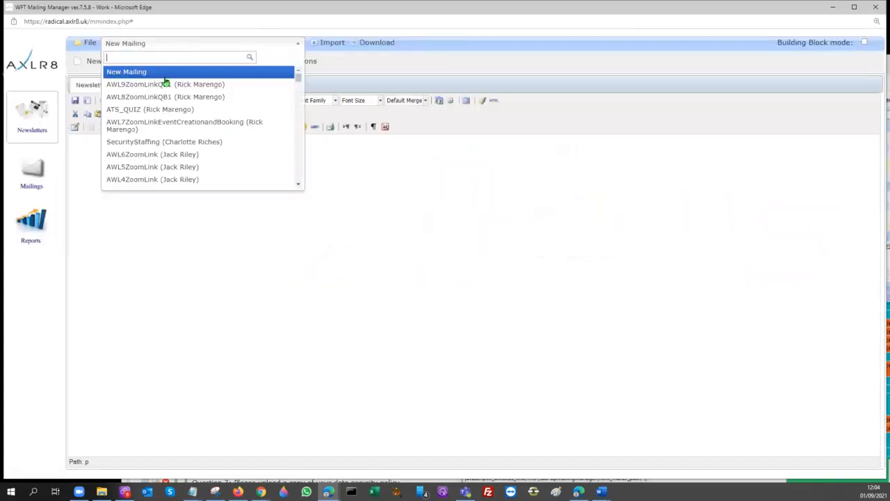
click(159, 84)
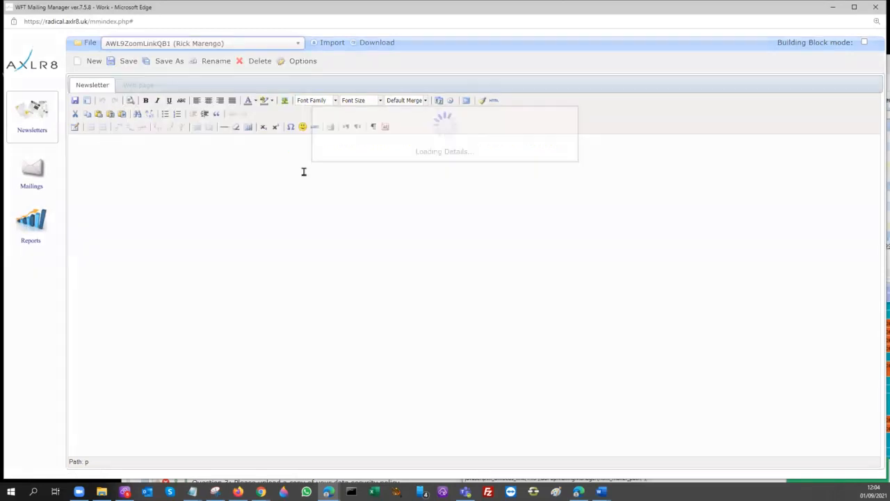
click(114, 198)
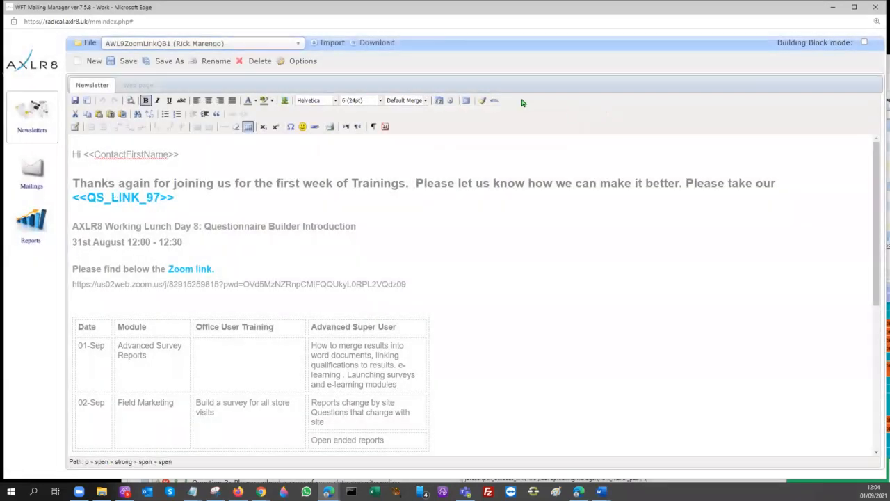
Review the AWS Survey link's settings in the newsletter's Questionnaire Options, leaving without saving, and close Mailing Manager
click(426, 103)
scroll(412, 176, down, 2)
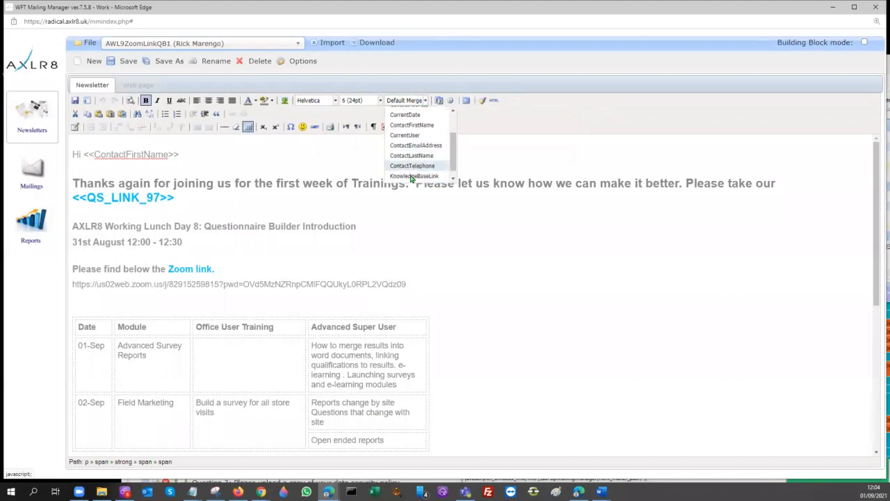
click(411, 179)
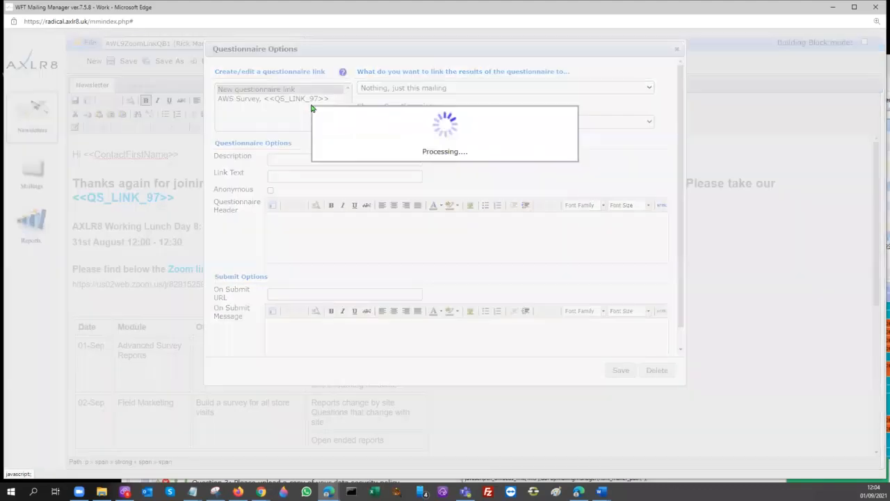
click(289, 102)
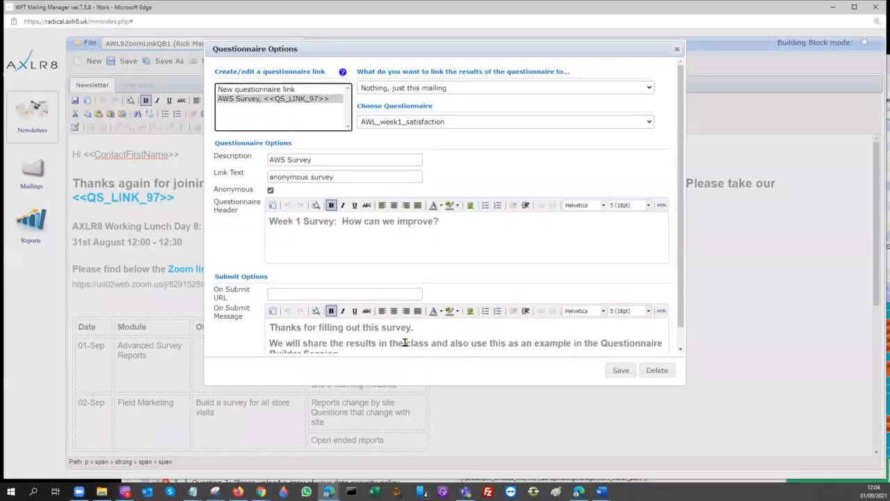
scroll(402, 341, down, 1)
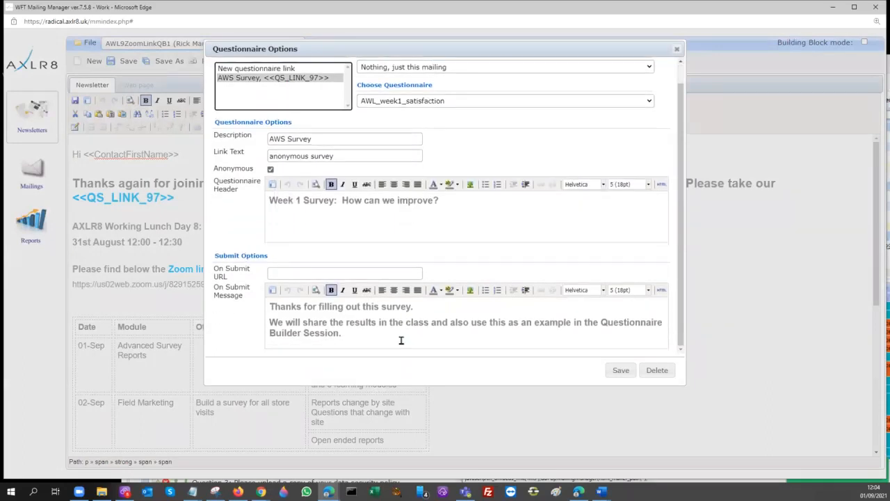
click(677, 49)
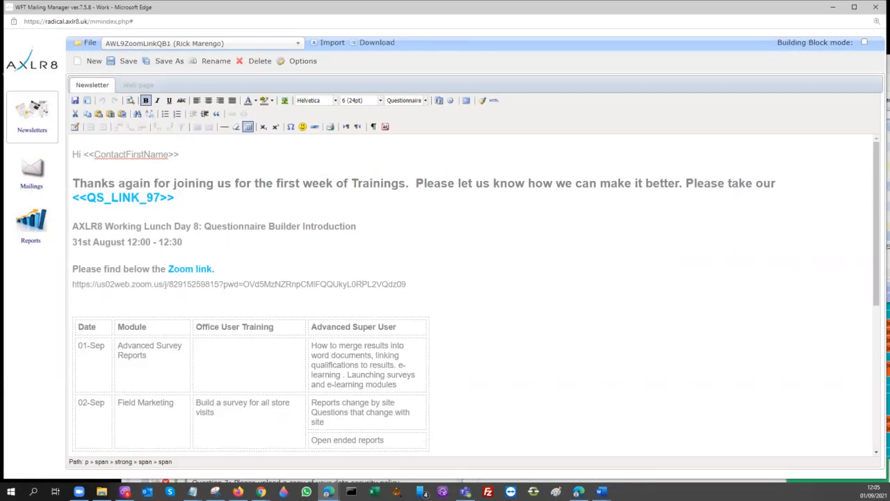
drag(370, 8, 348, 89)
click(853, 89)
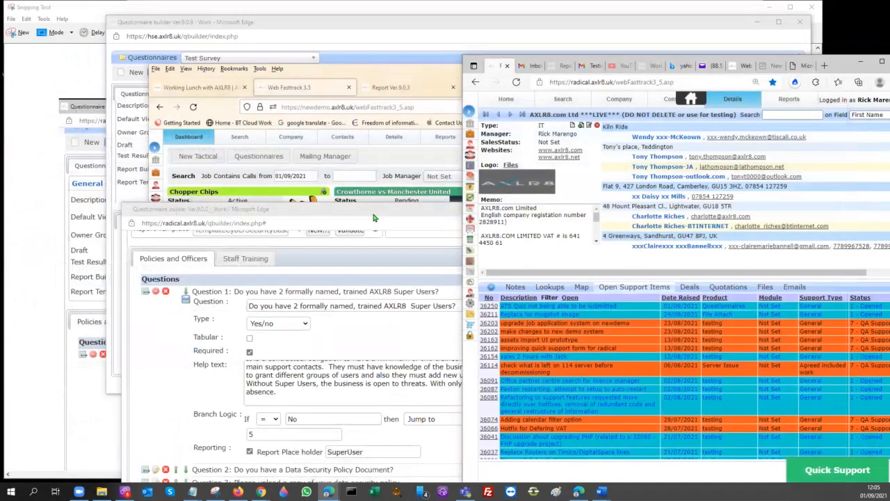
Open the anonymous survey linked in the "Testing tomorrow's trainiees' email" Gmail message and read through its questions
click(587, 66)
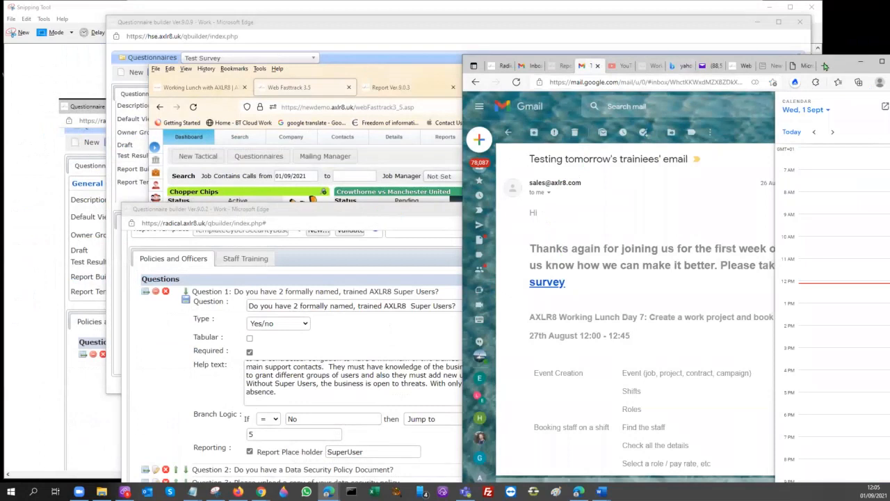
drag(844, 66, 568, 77)
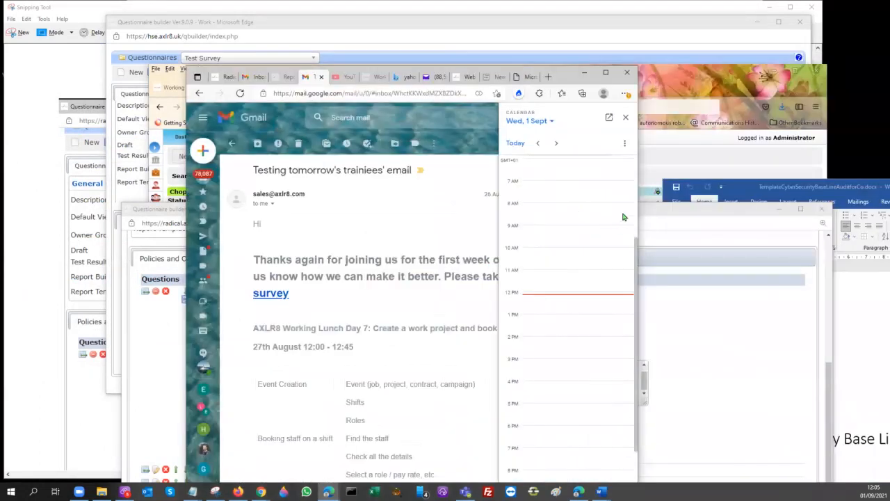
click(624, 120)
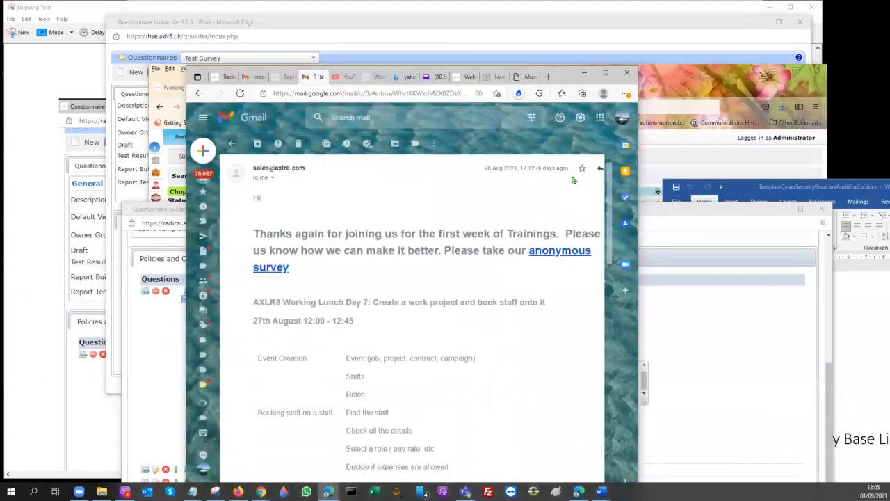
click(560, 258)
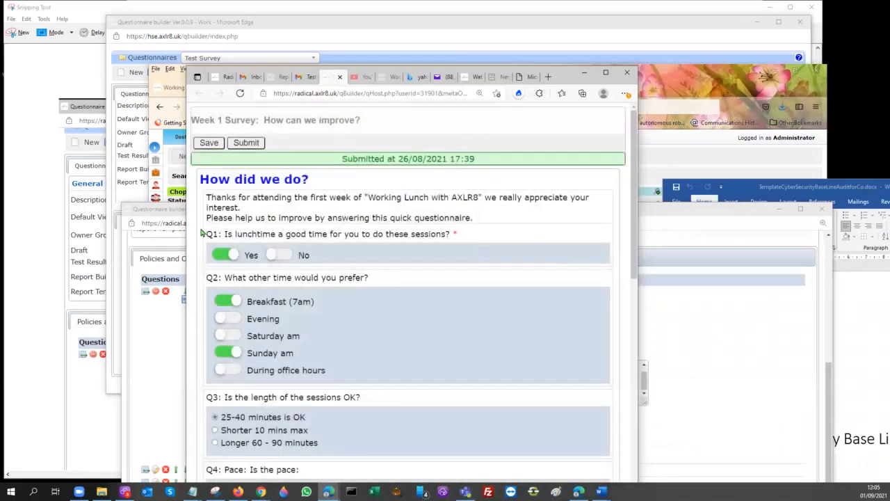
scroll(351, 247, down, 2)
scroll(351, 252, down, 6)
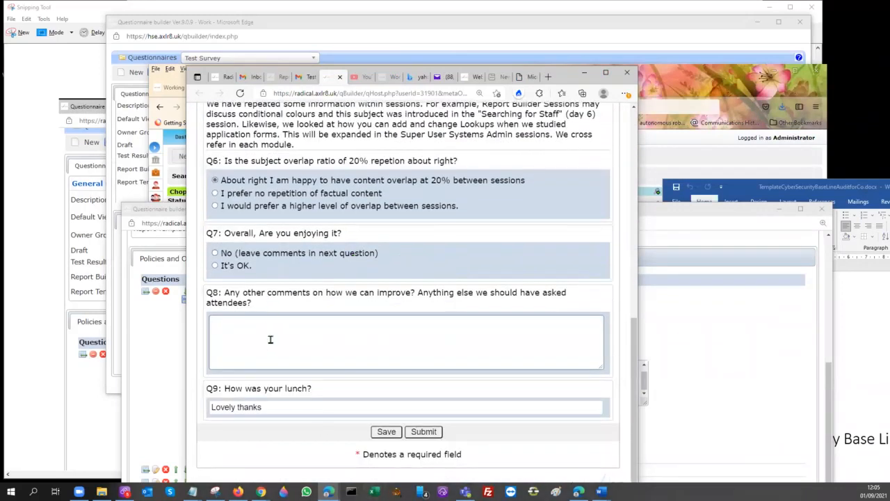
scroll(270, 340, up, 8)
scroll(297, 317, down, 3)
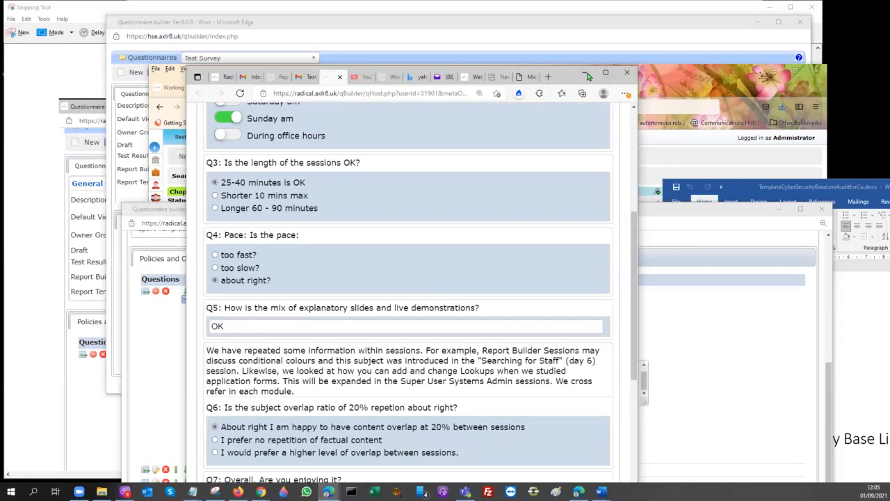
Return to Web Fasttrack, show the Questionnaires in Mailings report and clear its Questionnaire filter
drag(273, 82, 343, 80)
click(291, 75)
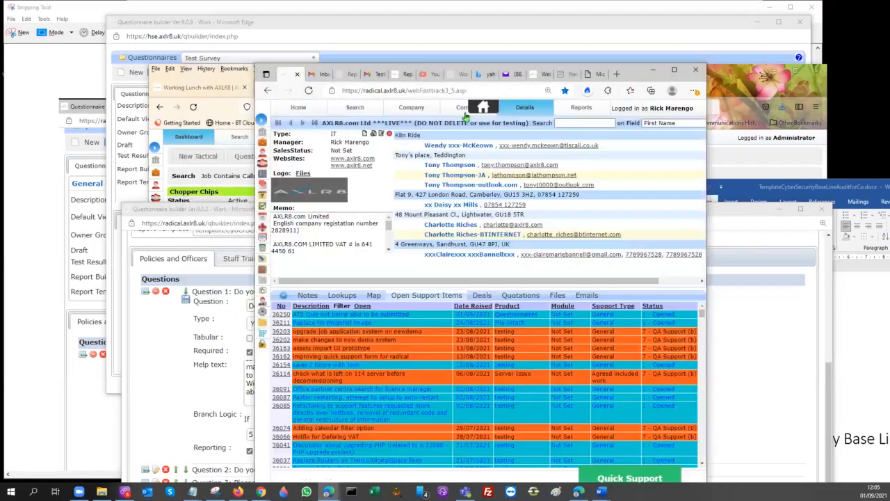
click(594, 113)
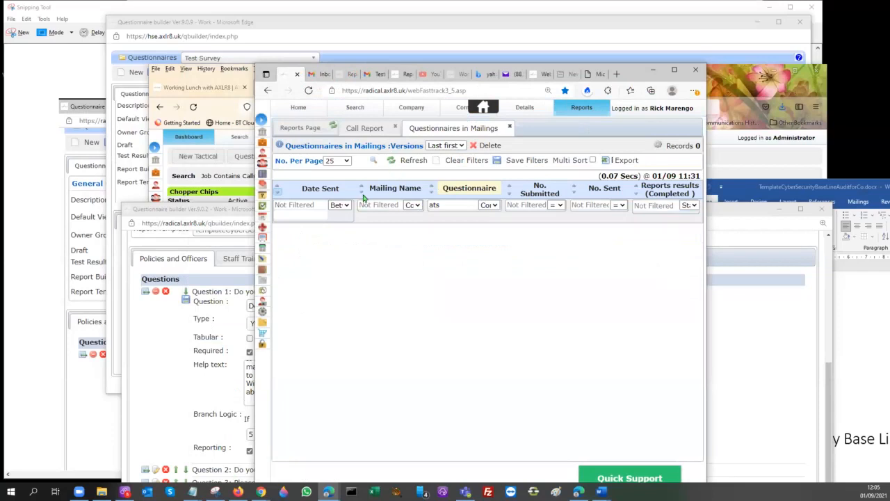
drag(459, 207, 421, 206)
key(BackSpace)
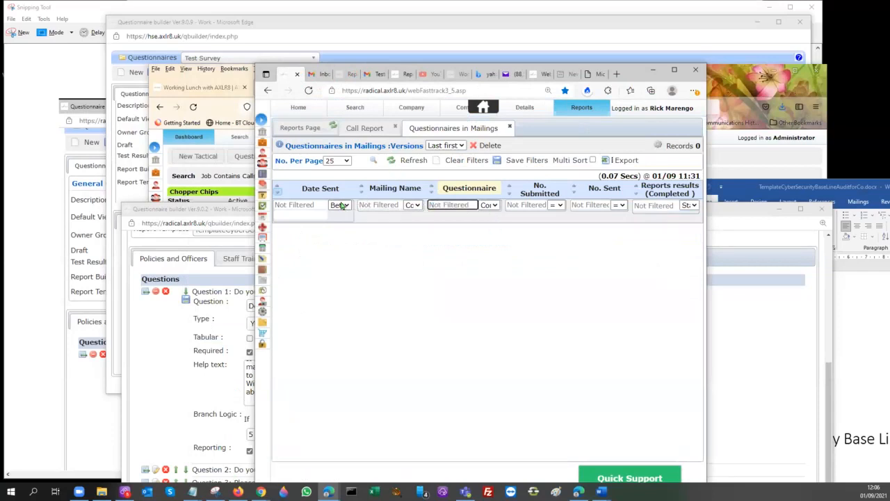
Set the report's Date Sent filter to start from 28/09/2021 and refresh the results
click(293, 205)
text(28)
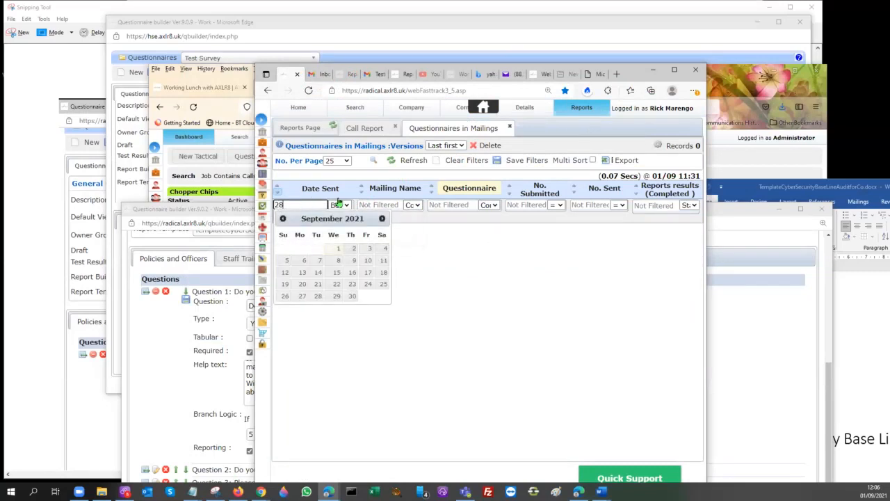
click(318, 296)
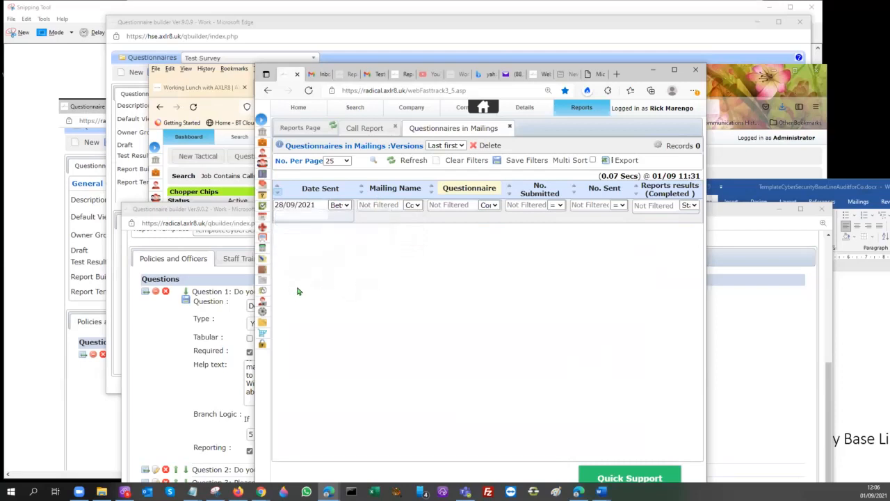
click(390, 162)
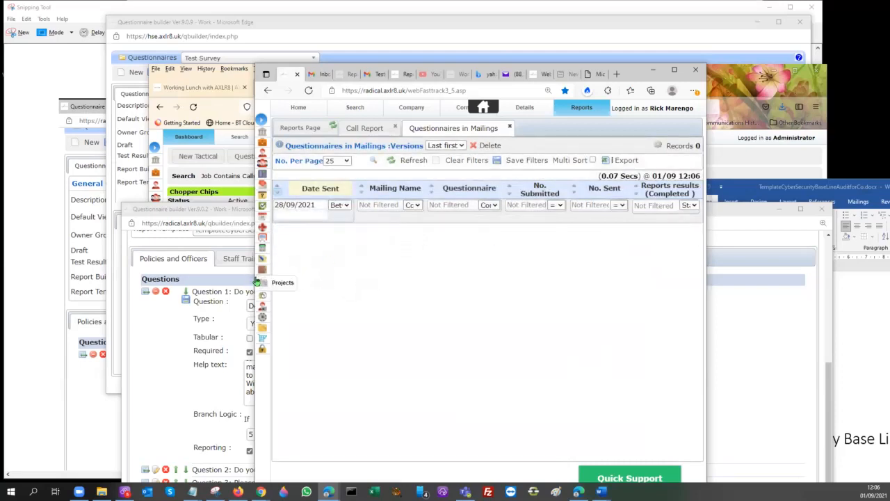
Widen the browser window and filter the Questionnaires in Mailings report by a Date Sent start of 28/08/2021
drag(256, 276, 82, 276)
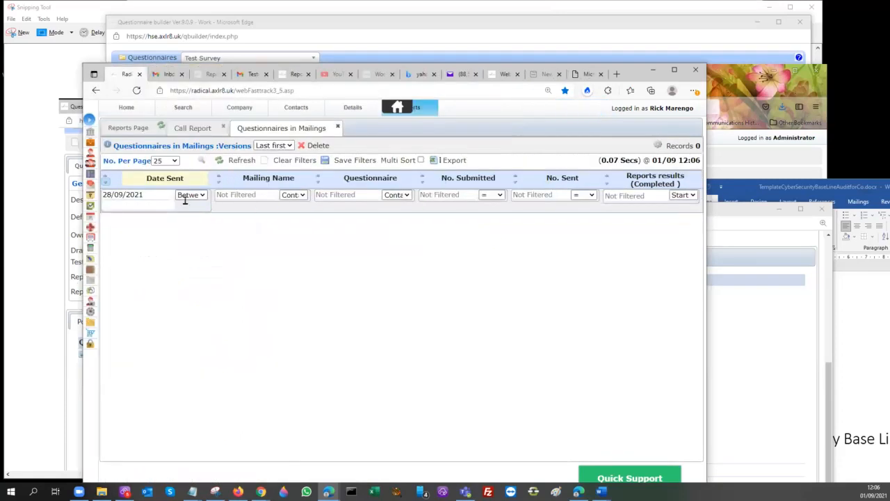
click(221, 161)
click(122, 195)
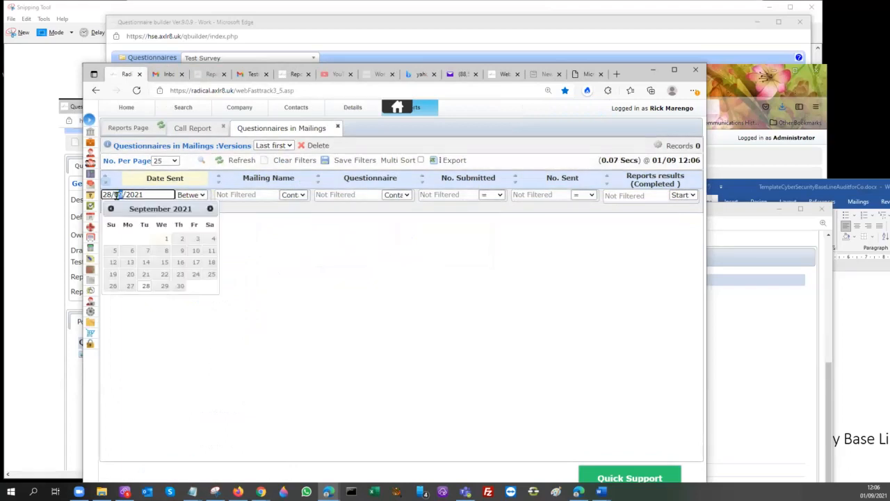
key(BackSpace)
text(8)
key(Return)
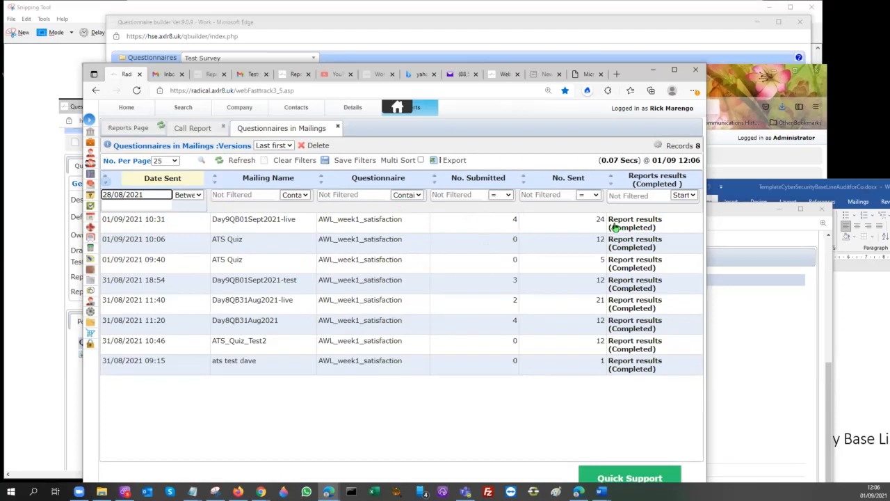
Extract the completed questionnaire results for the Day9QB01Sept2021-live mailing
click(628, 224)
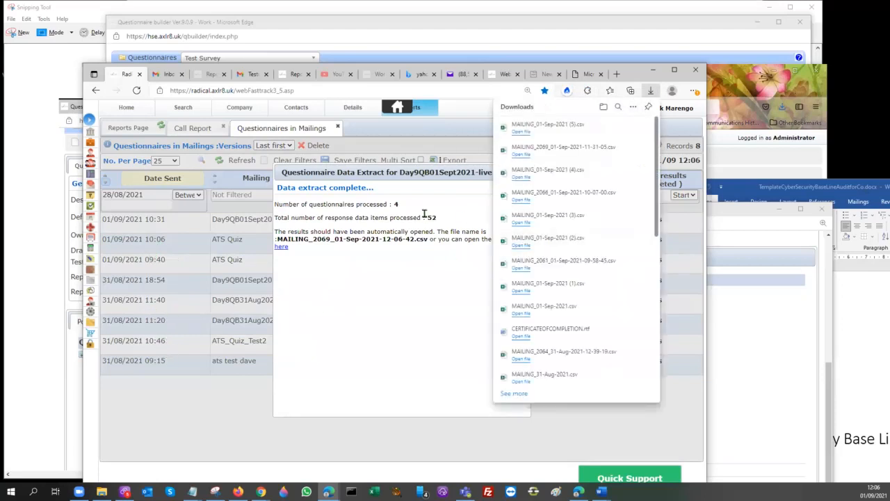
Open the extracted mailing results in Excel and review the answers on the mix of explanatory slides and live demonstrations
click(524, 133)
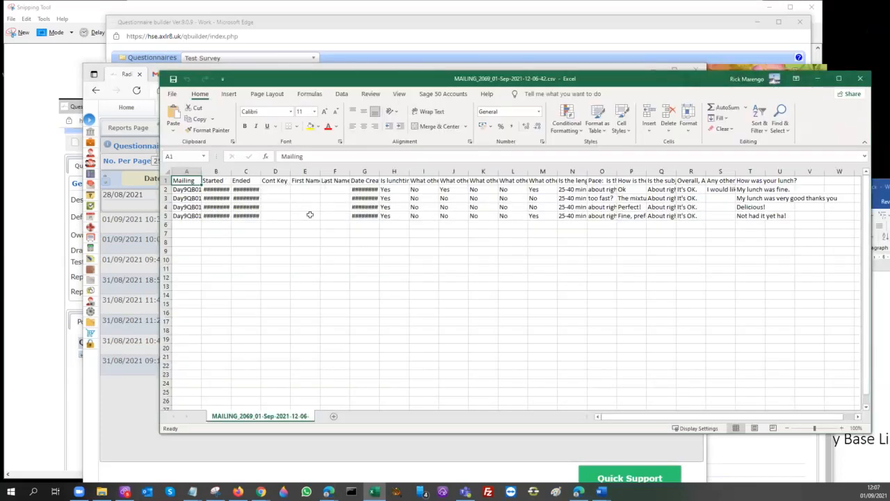
click(633, 217)
click(630, 206)
click(628, 198)
click(626, 180)
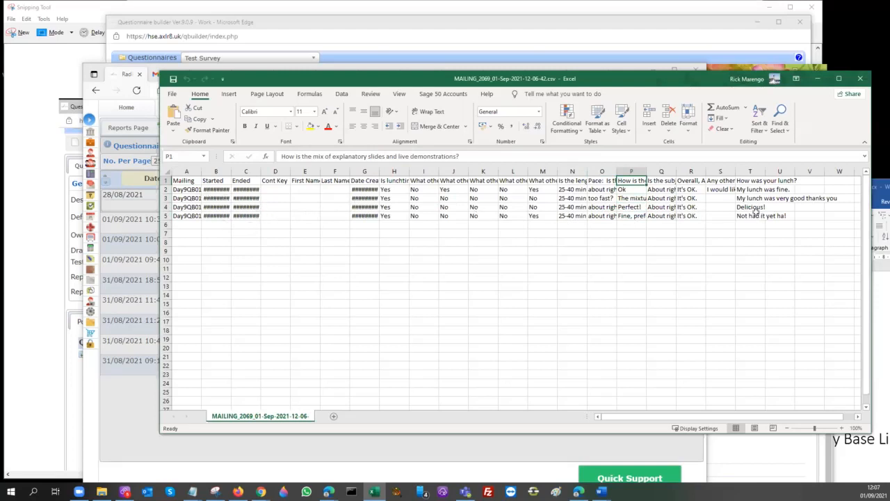
Close the results spreadsheet and dismiss the Questionnaire Data Extract dialog
click(861, 81)
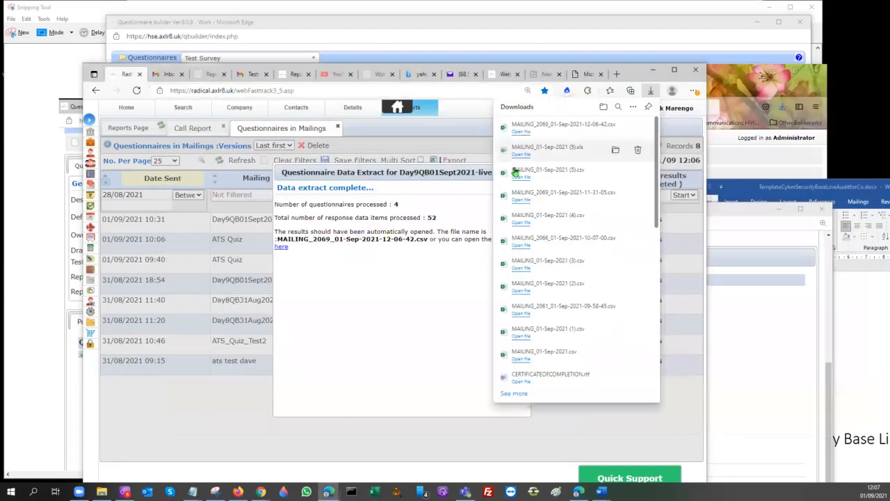
click(429, 175)
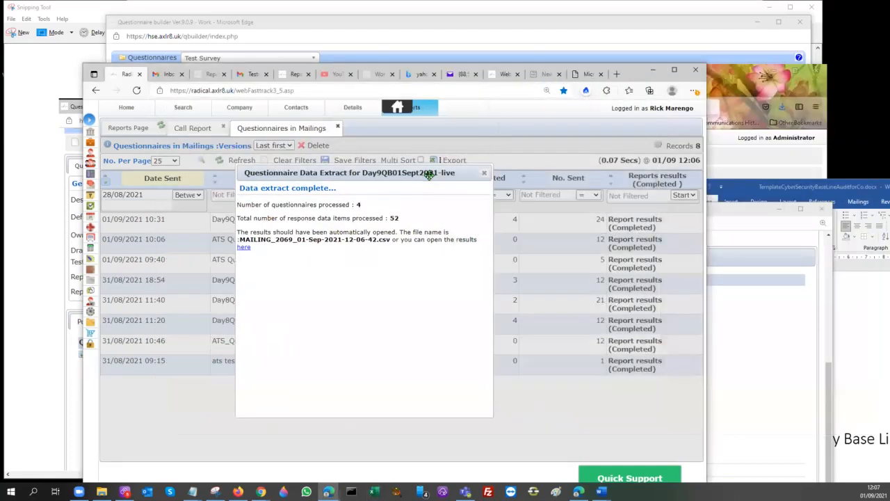
click(484, 174)
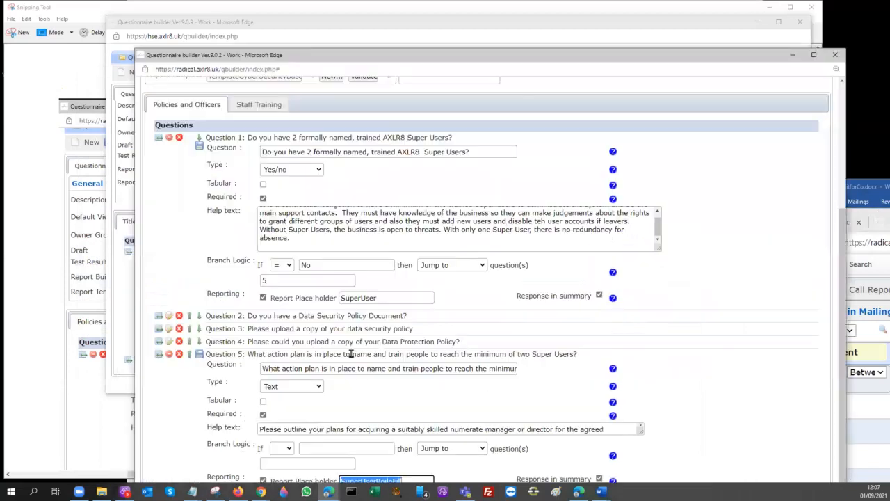
Arrange the AXLR8SecurityBaseLevelAudit questionnaire window and the Word report template TemplateCyberSecurityBaseLineAuditforCo.docx so both are in view
scroll(229, 282, up, 3)
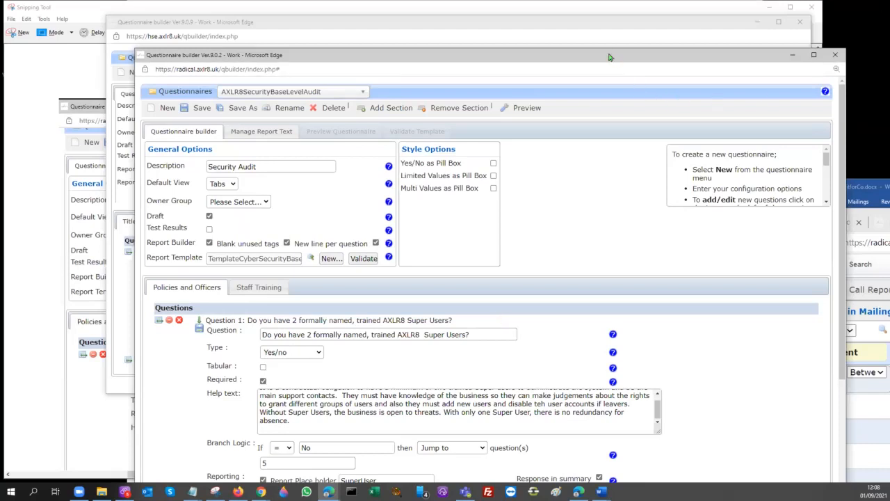
drag(515, 57, 367, 16)
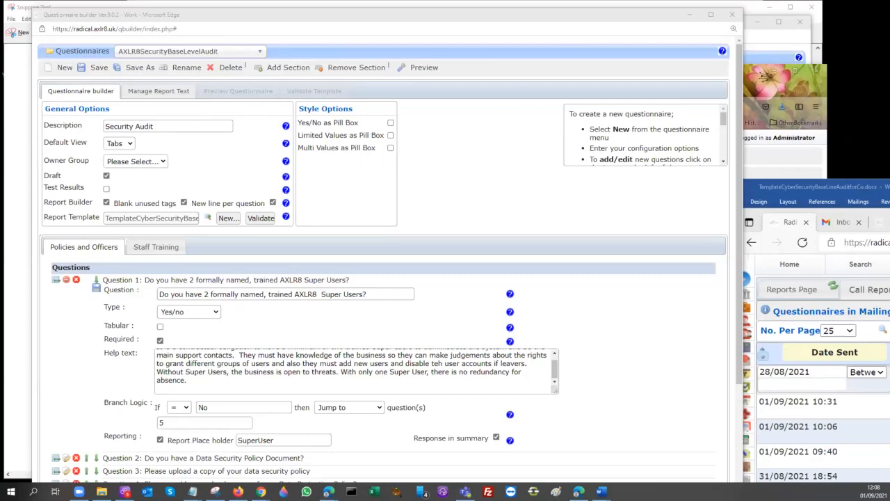
click(835, 196)
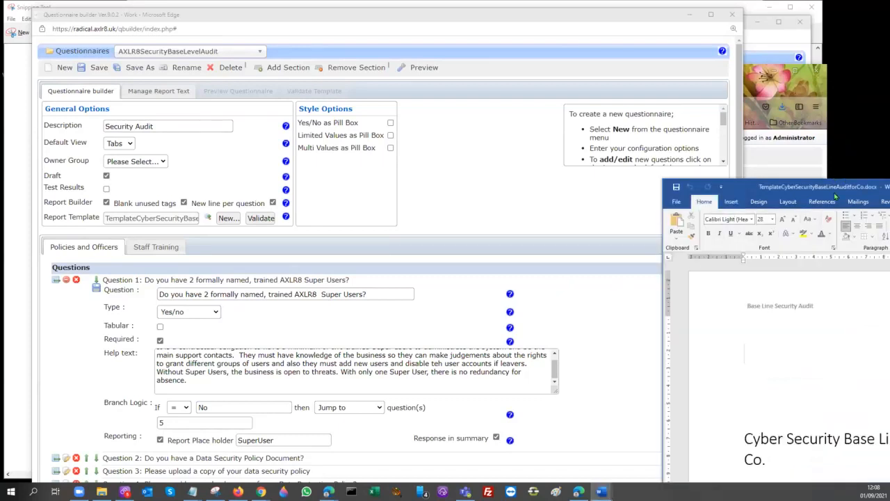
drag(829, 195, 431, 51)
Review the company details table on the first page of the report template, highlighting the company entry
scroll(441, 268, down, 5)
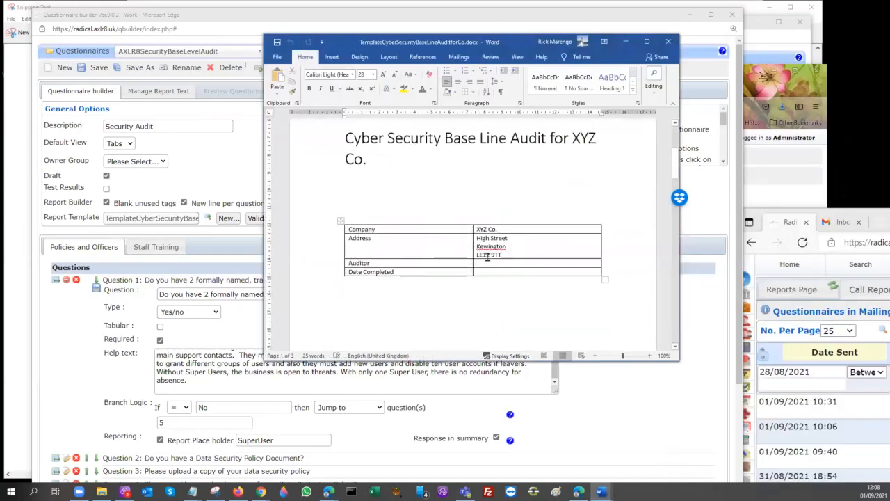
drag(513, 254, 474, 229)
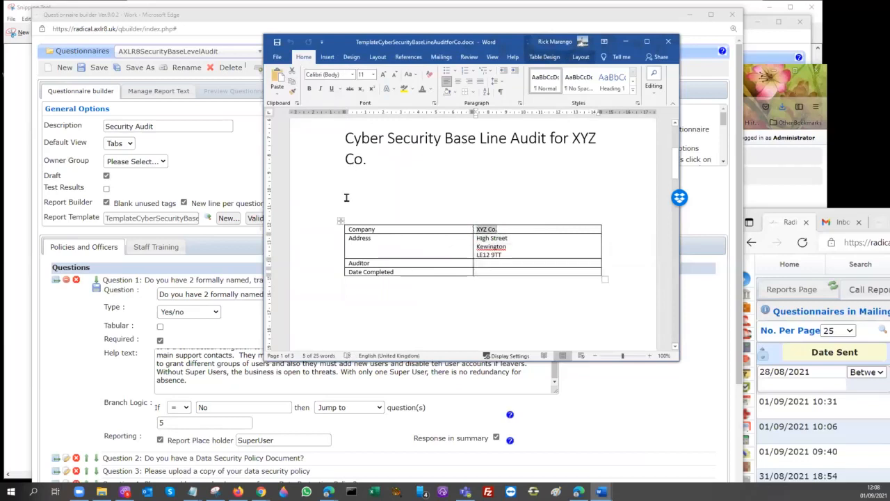
scroll(396, 290, down, 3)
scroll(403, 286, up, 3)
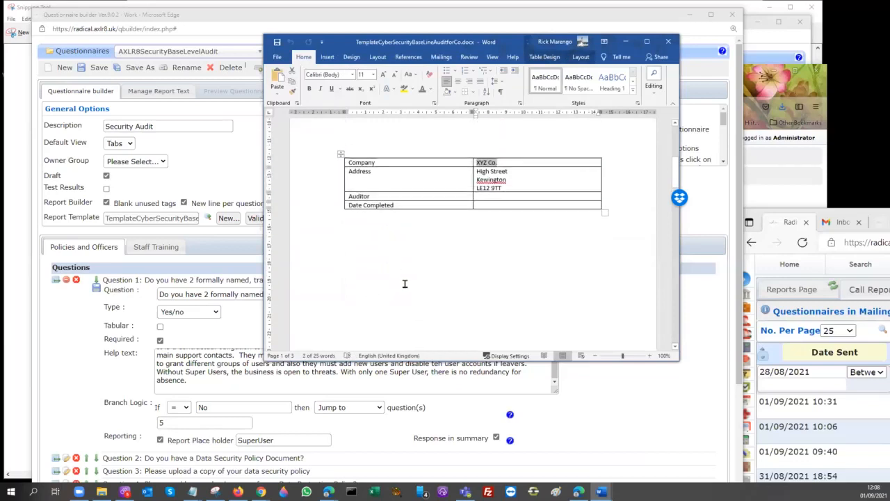
Find the $PoliciesandOfficers$ heading tag and the $SuperUser$ tag on page 2 of the template and highlight each
scroll(417, 299, down, 5)
scroll(435, 311, down, 5)
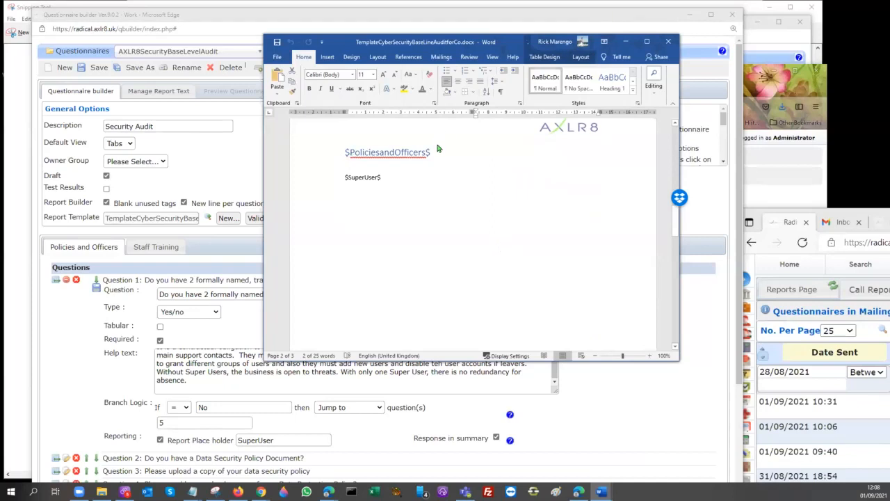
drag(437, 151, 343, 151)
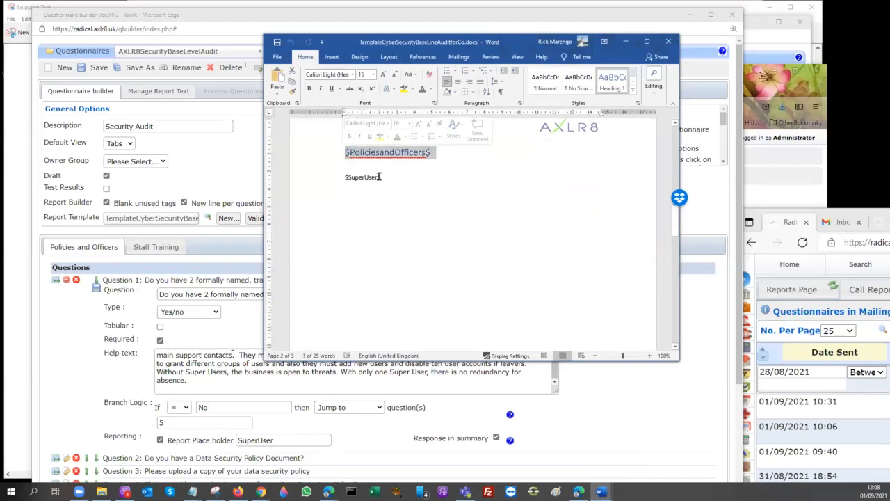
drag(383, 176, 342, 177)
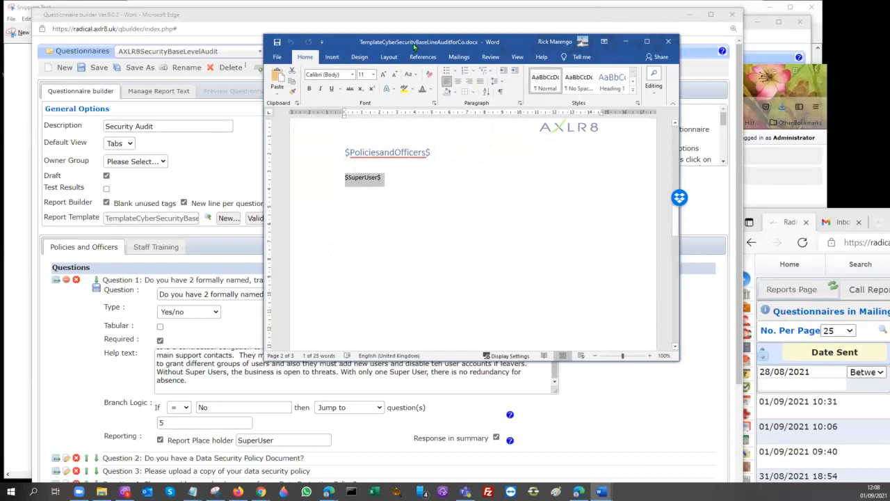
Place the template beside the questionnaire and compare its $SuperUser$ tag with the report placeholder of Question 1
drag(433, 46, 609, 54)
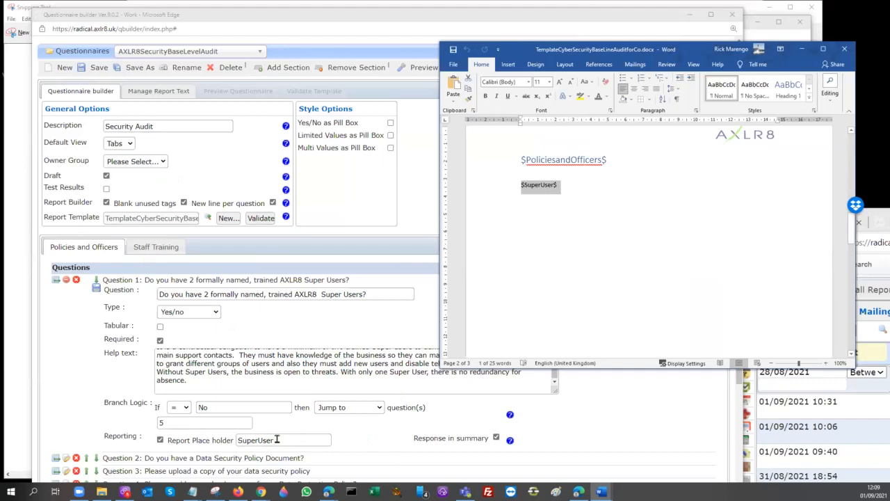
drag(274, 440, 227, 440)
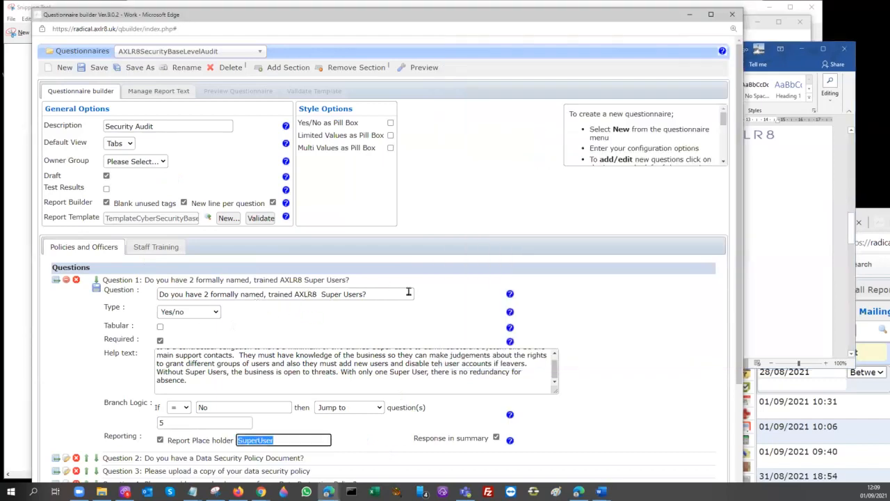
click(797, 251)
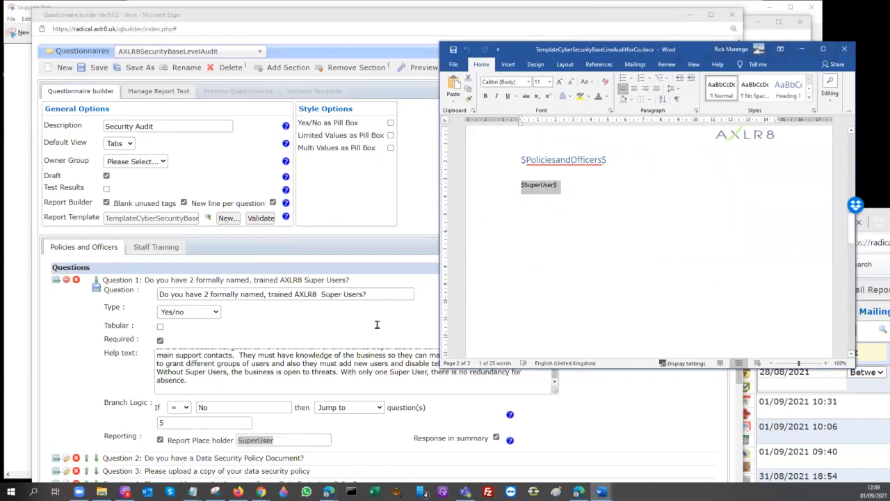
Compare the template's $PoliciesandOfficers$ tag with the reporting tag in the Policies and Officers section details
drag(611, 159, 521, 160)
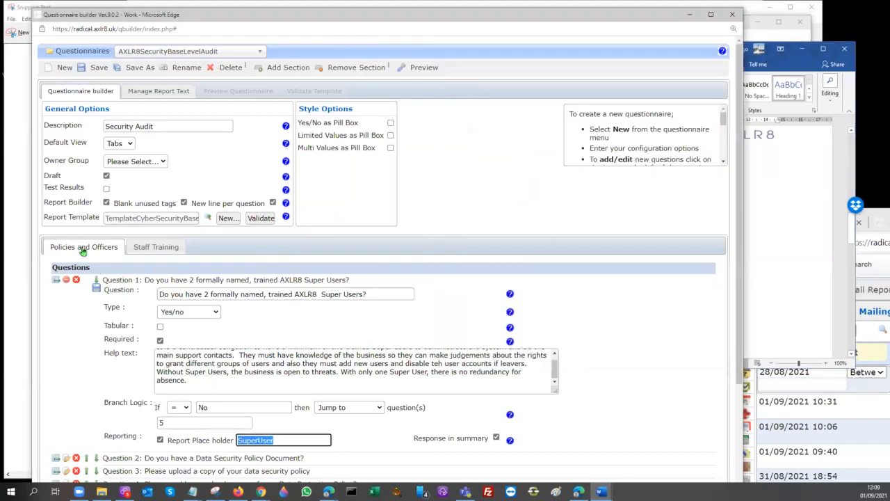
double_click(78, 249)
double_click(395, 170)
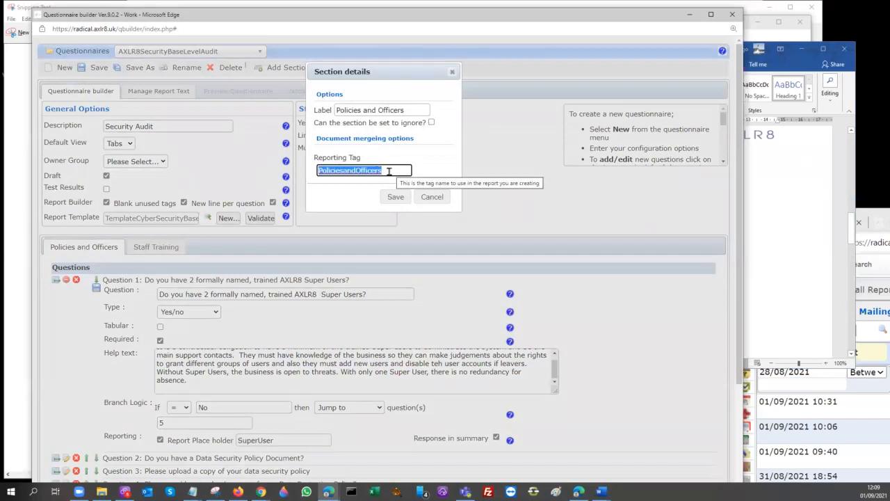
click(770, 211)
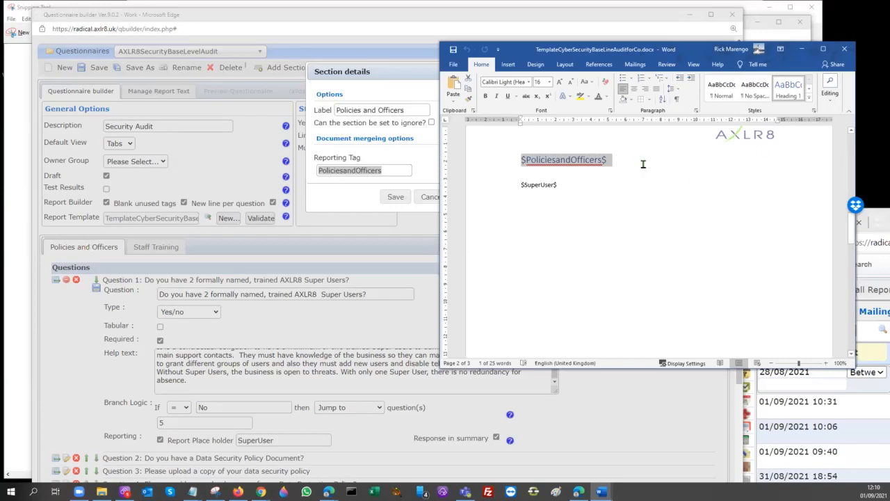
Stretch the Word window to full screen height and locate the $StaffTraining$ heading tag on page 3
double_click(636, 369)
scroll(626, 312, down, 5)
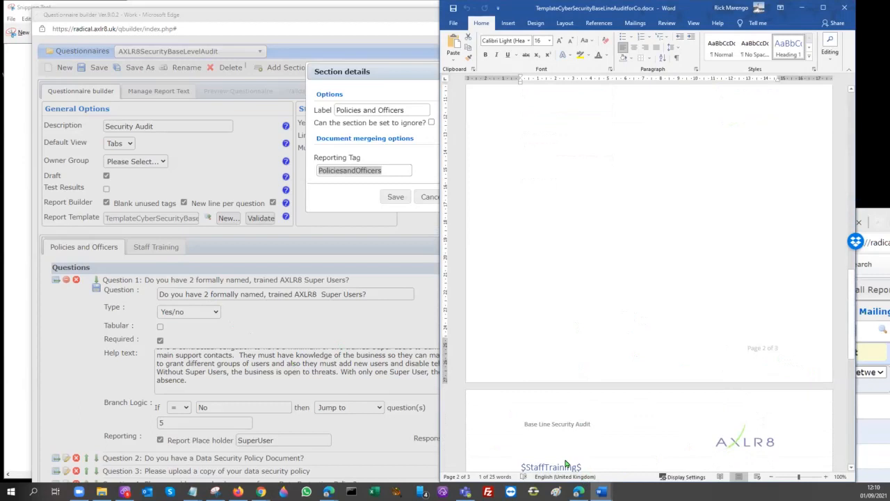
scroll(612, 403, down, 1)
click(589, 422)
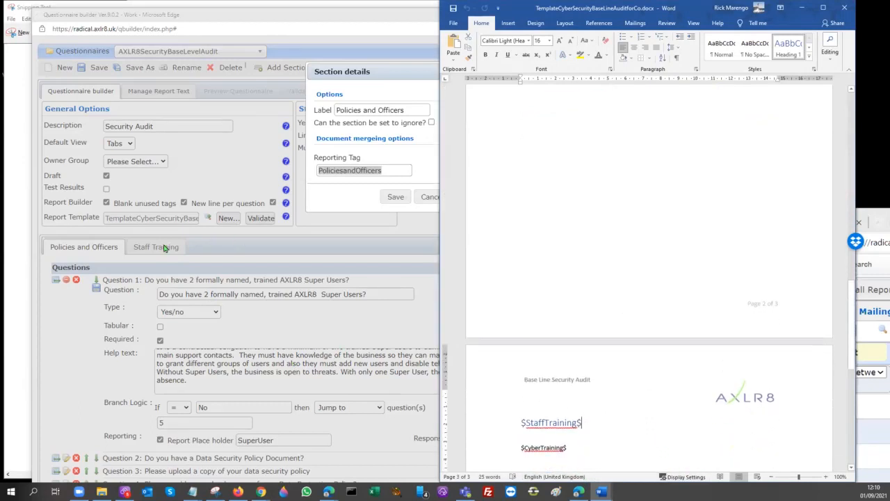
Cancel the Policies and Officers details and compare the Staff Training section's reporting tag with the one in the template
click(429, 197)
double_click(165, 249)
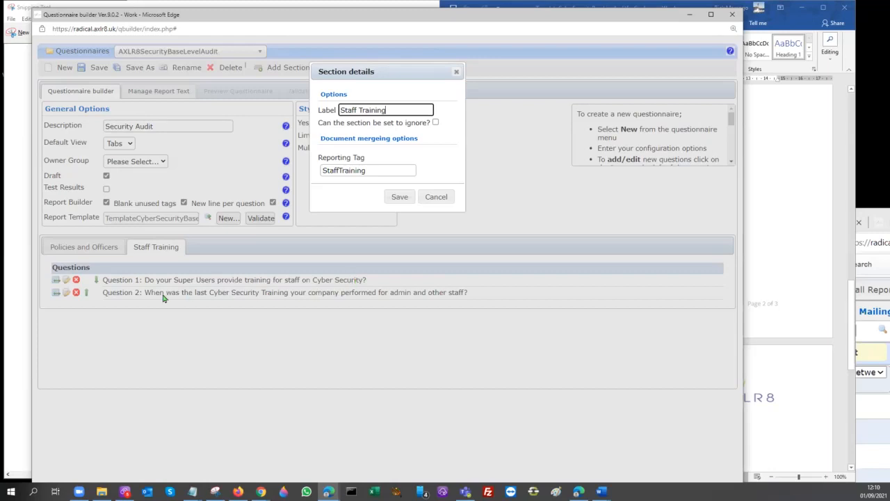
drag(381, 171, 302, 183)
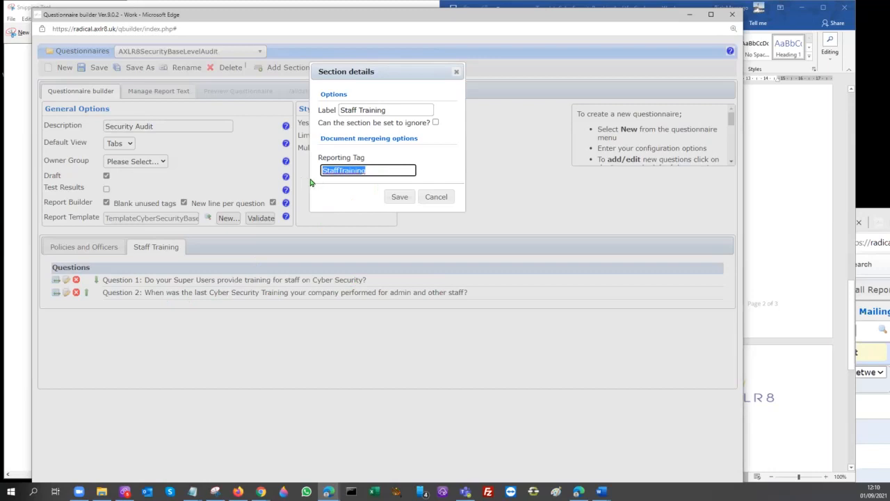
click(805, 241)
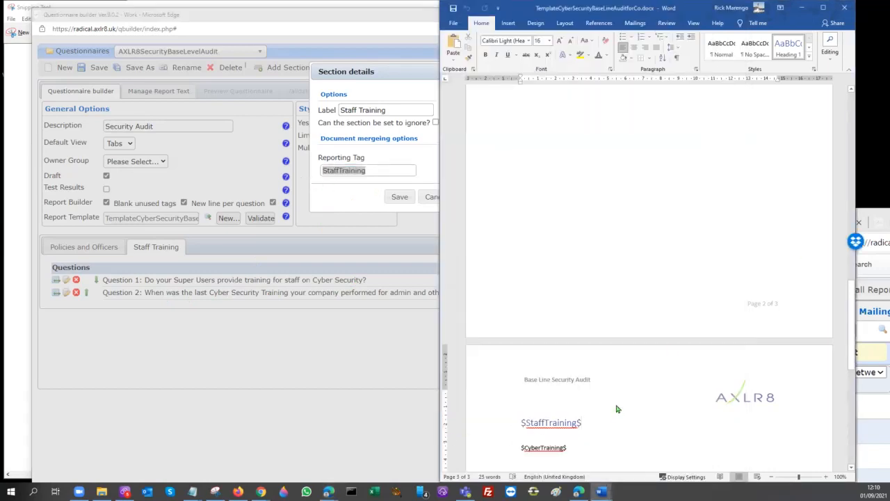
Compare the template's $CyberTraining$ tag with the report placeholder of Question 1 in the Staff Training section
click(514, 453)
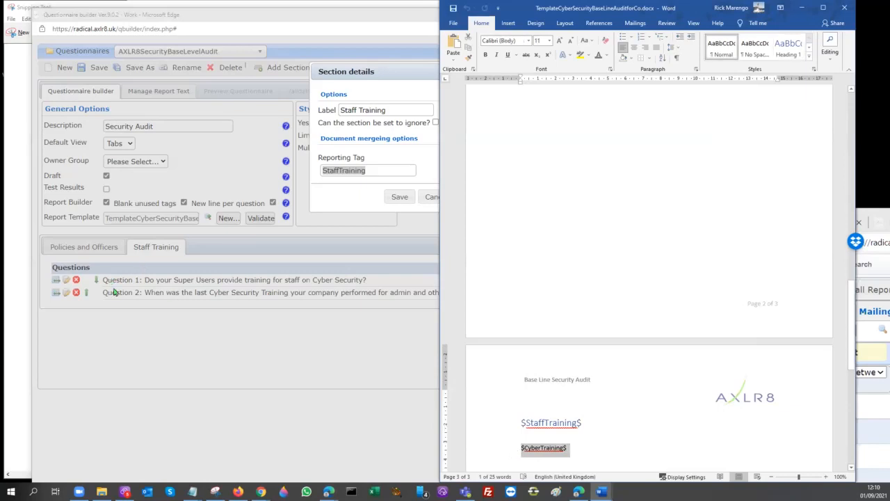
click(66, 281)
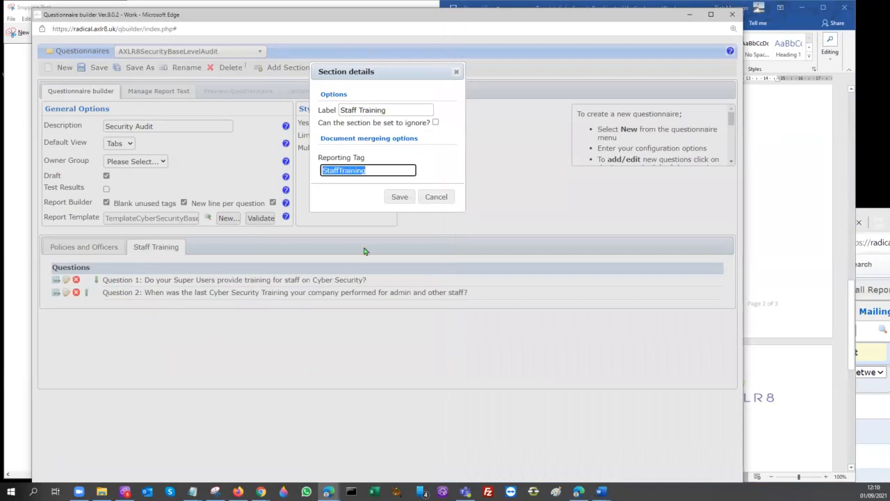
click(435, 197)
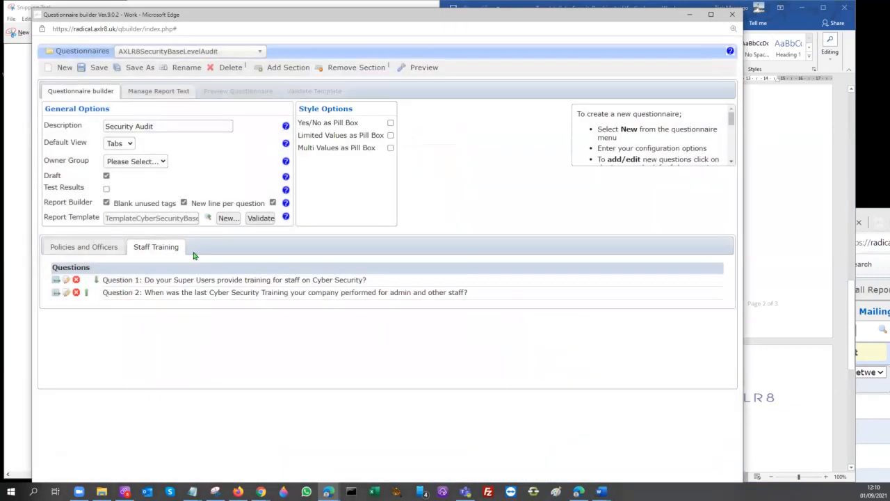
click(66, 280)
drag(294, 406, 207, 407)
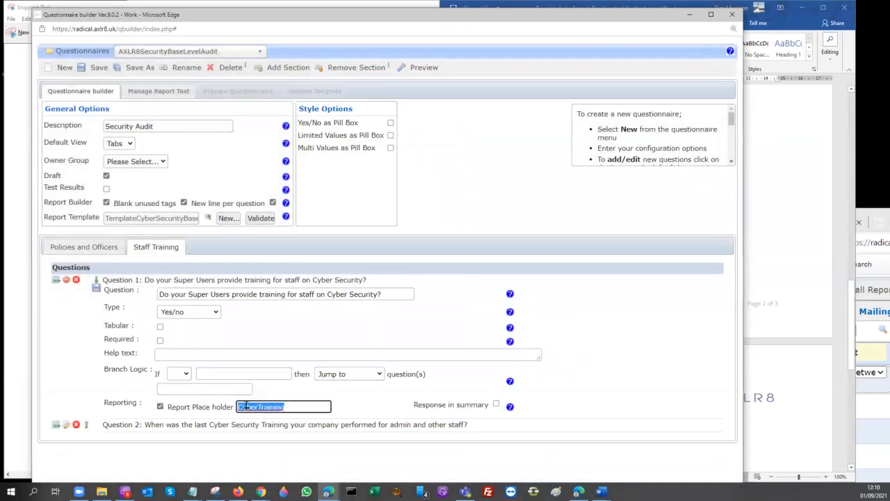
click(805, 450)
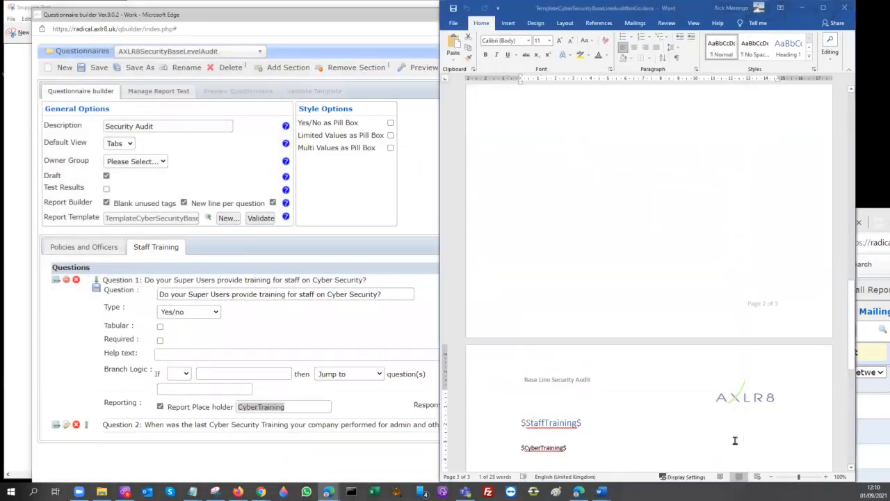
Validate the questionnaire's report template and return to the questionnaire's settings
click(268, 218)
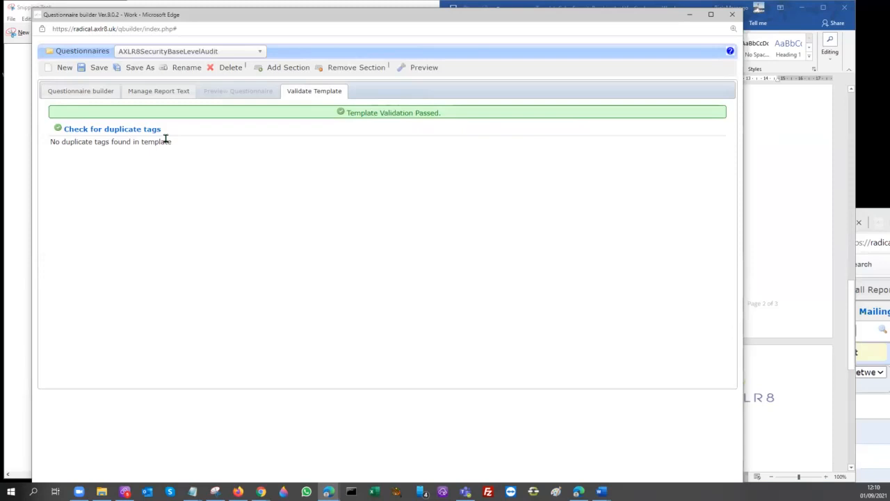
click(58, 95)
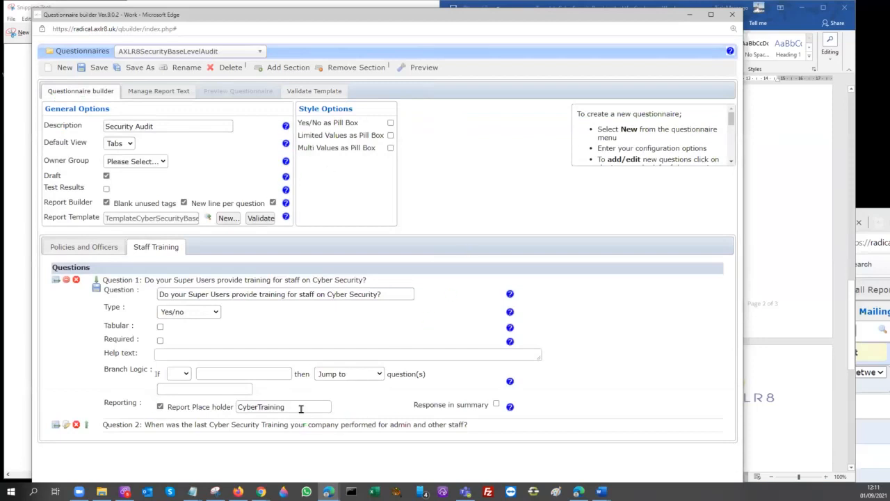
Open the report text management and examine the SuperUserNo auto response text about the missing Super Users
click(157, 91)
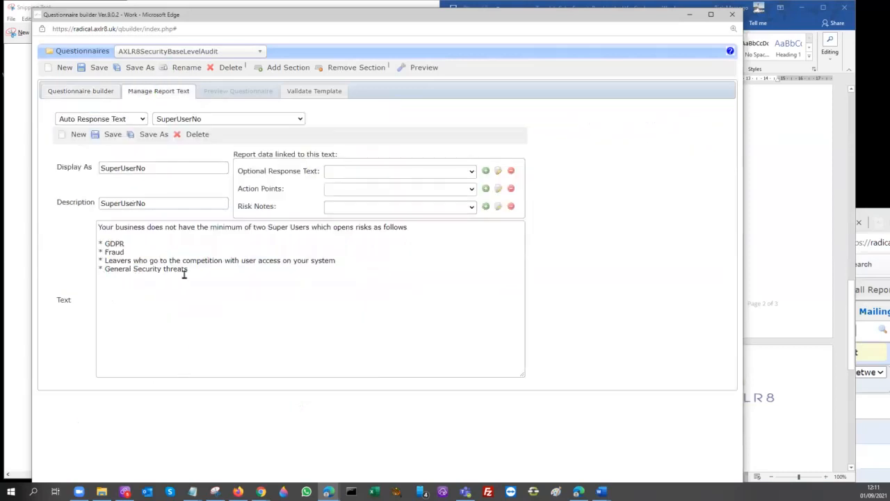
drag(189, 270, 91, 229)
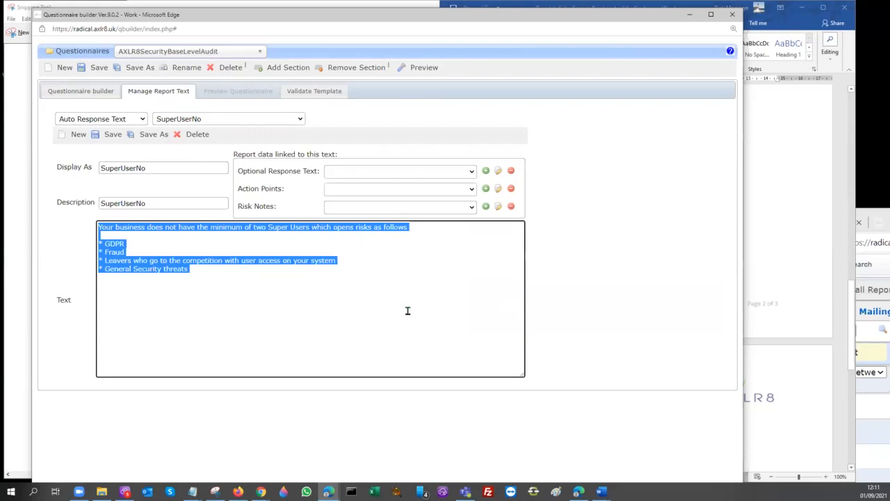
click(301, 121)
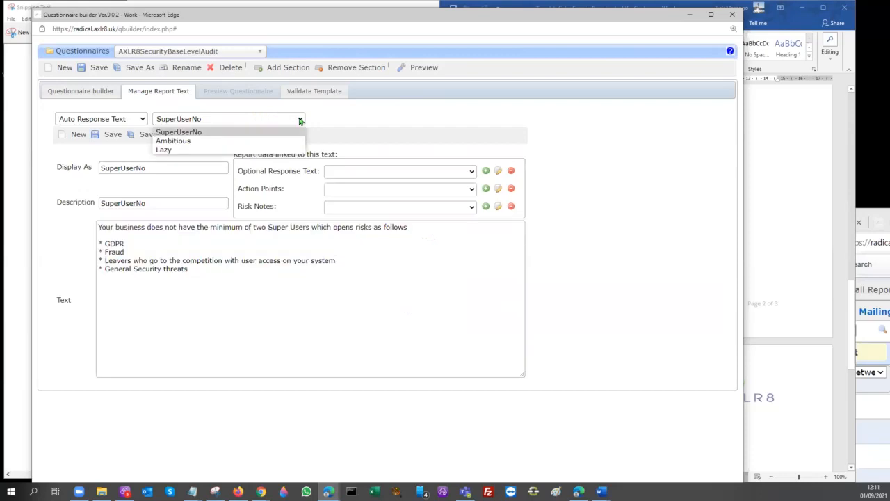
click(189, 133)
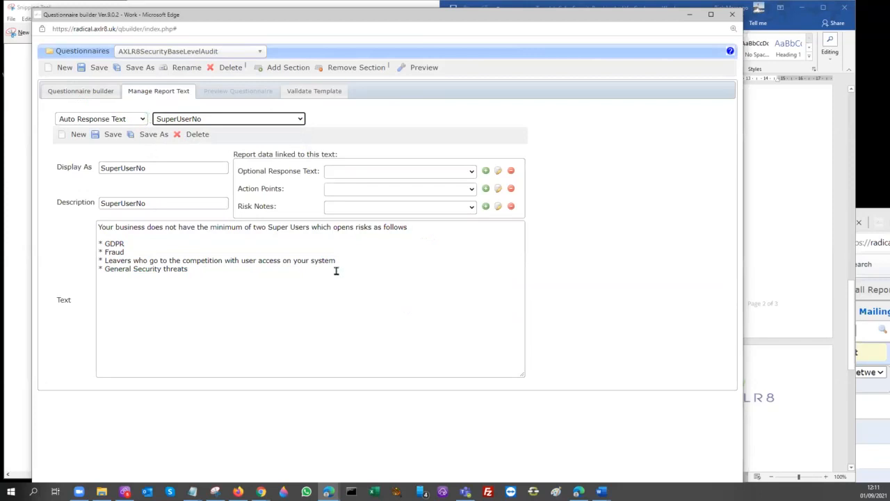
click(226, 120)
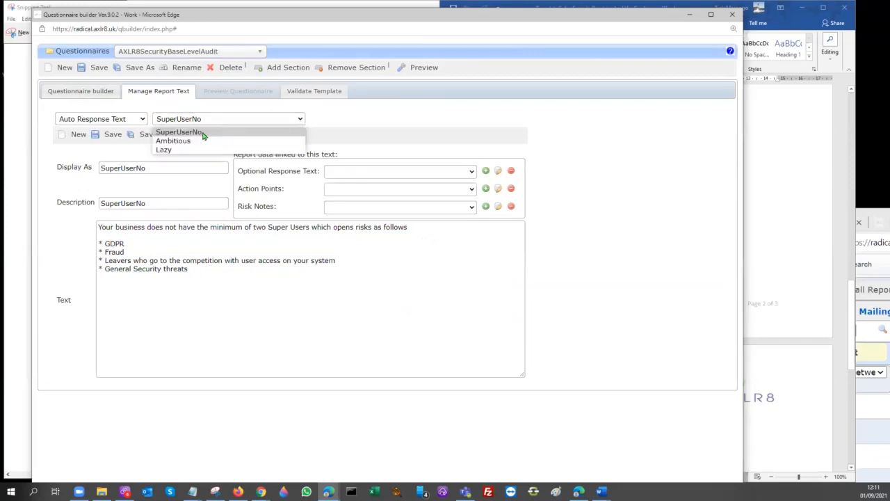
click(201, 272)
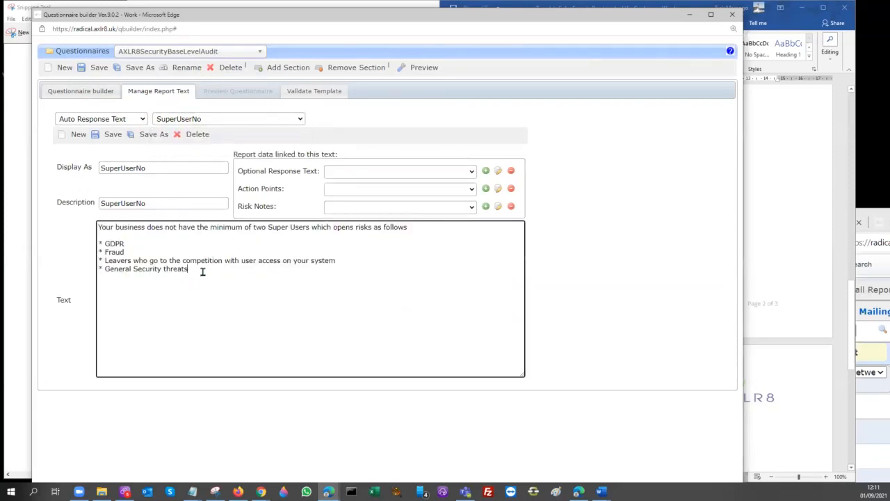
key(ctrl+a)
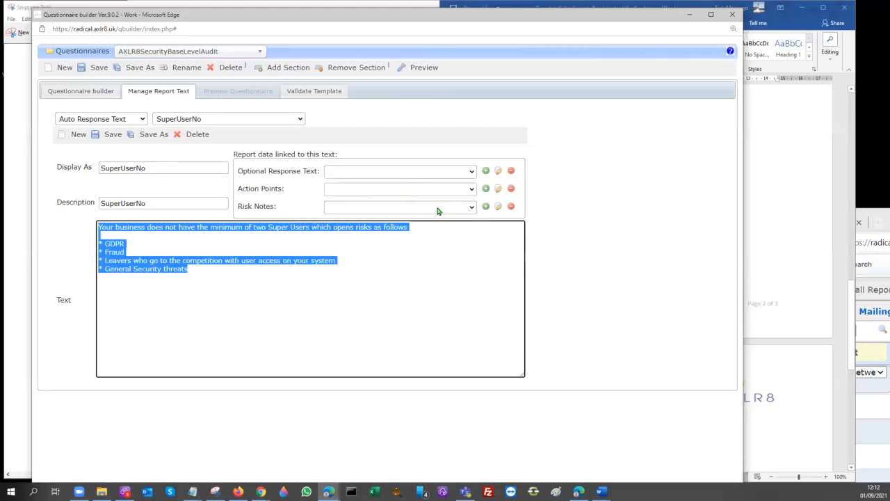
drag(204, 274, 81, 223)
Return to the questionnaire's Policies and Officers section and trace Question 1's branch logic to Question 5
click(71, 95)
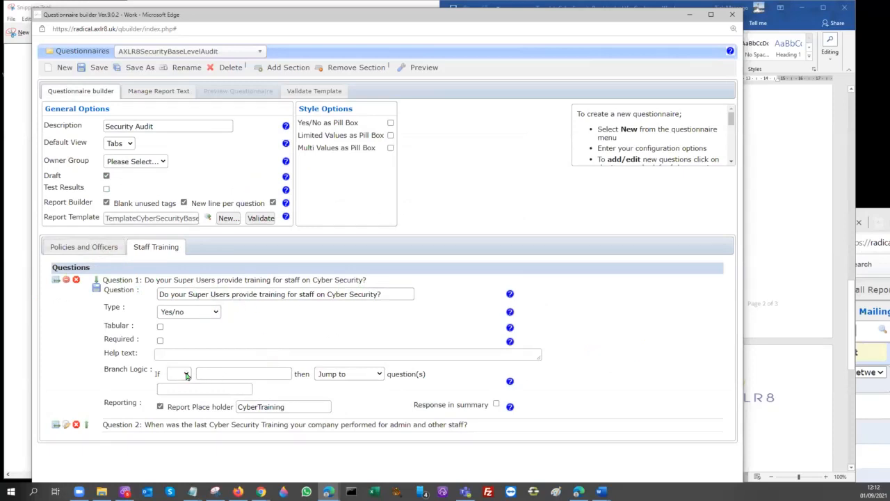
click(96, 255)
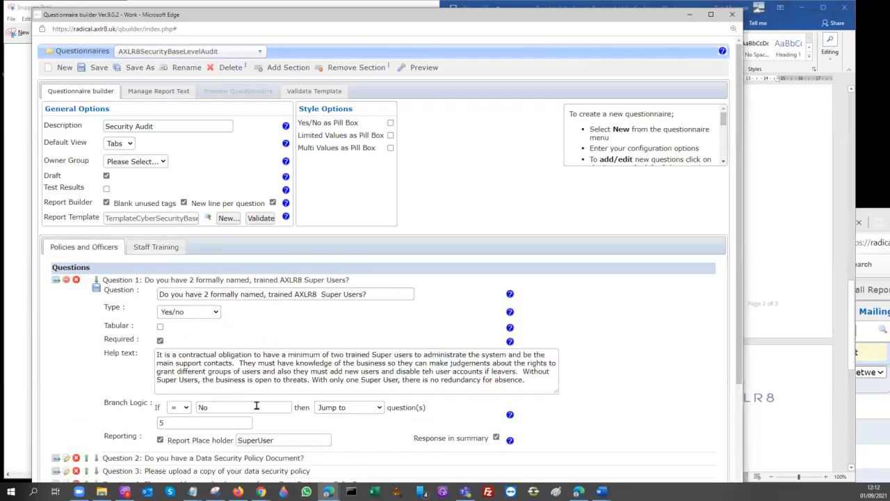
click(180, 423)
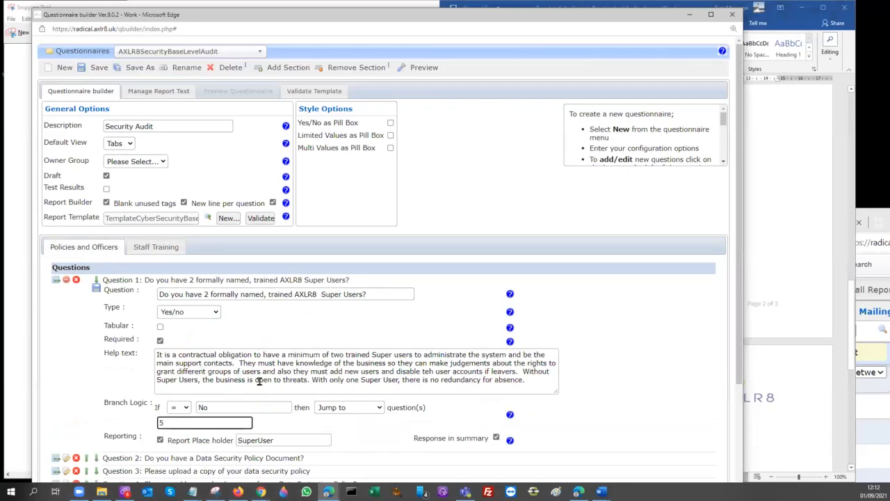
scroll(259, 380, down, 2)
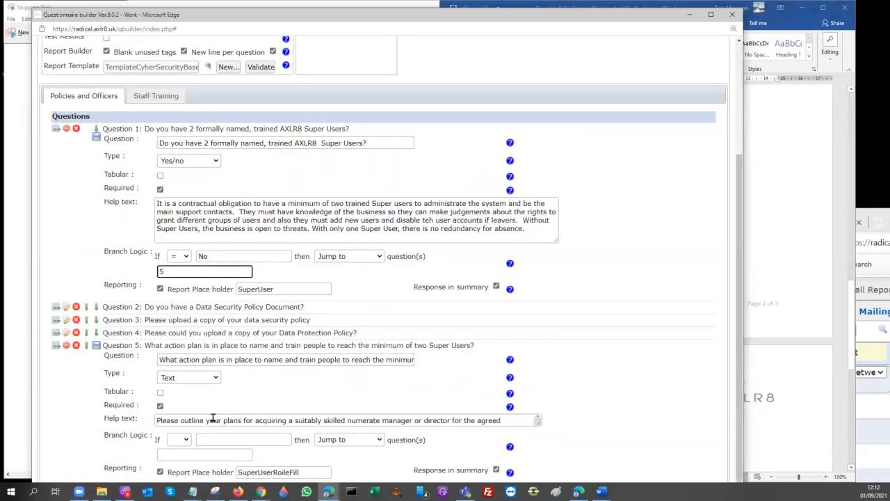
Correct Question 5's report placeholder to SuperUserRoleFill and save the questionnaire
drag(306, 472, 226, 469)
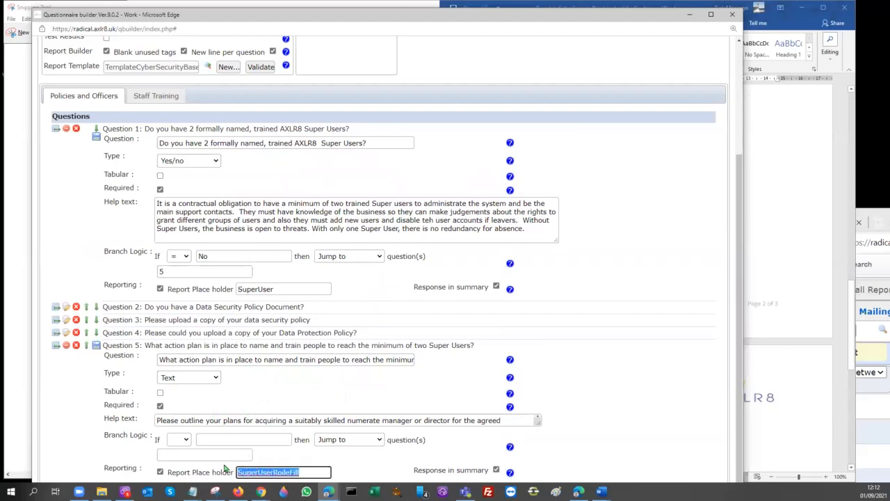
click(283, 474)
key(BackSpace)
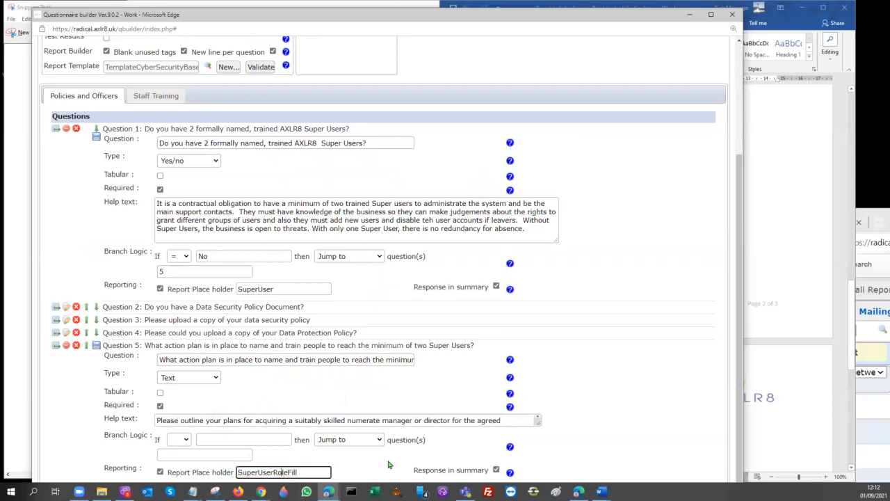
text(o)
key(BackSpace)
scroll(157, 90, up, 3)
click(96, 67)
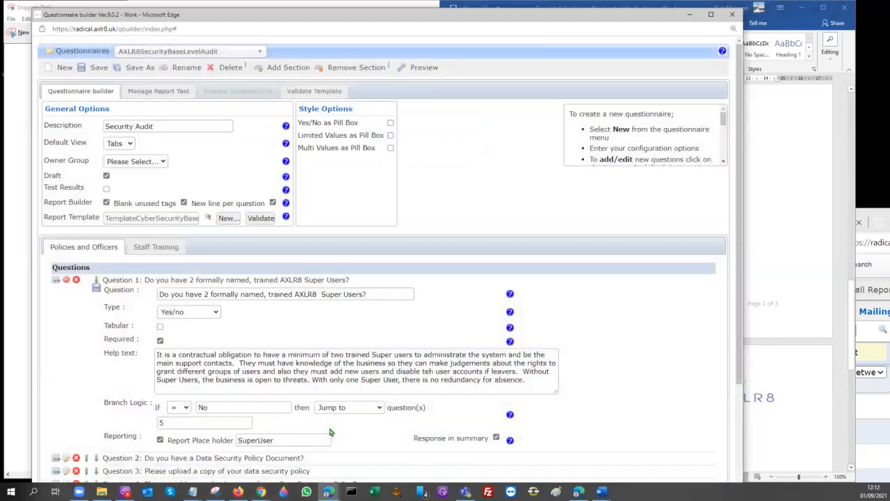
Copy Question 5's SuperUserRoleFill placeholder and switch to the report template in Word
scroll(331, 432, down, 3)
drag(313, 473, 229, 483)
key(ctrl+c)
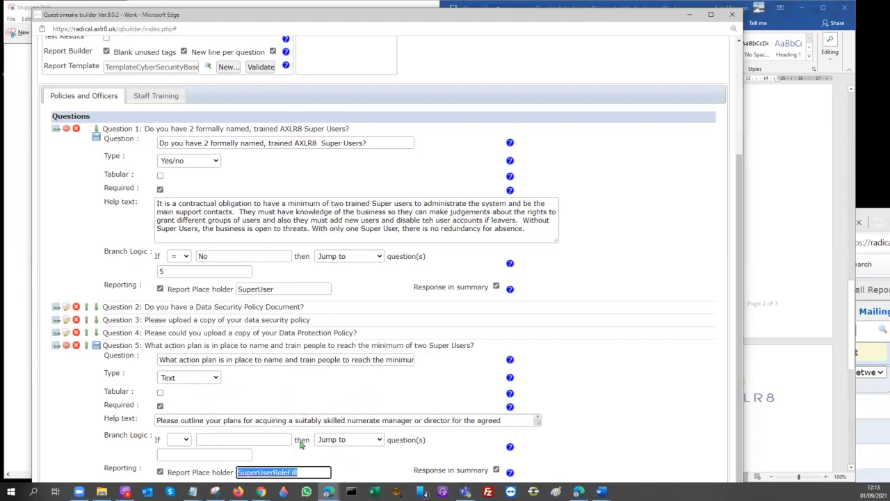
key(alt+Tab)
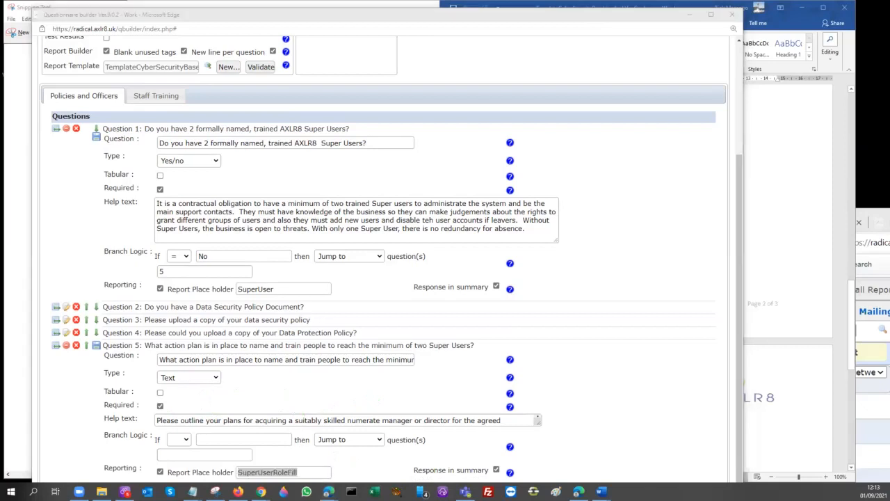
key(alt+Tab)
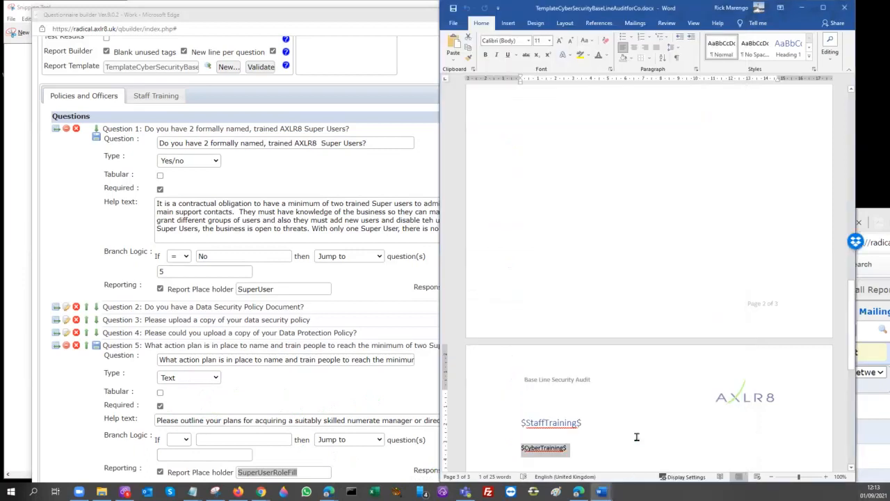
Add the tag $SuperUserRoleFill$ on a new line below $SuperUser$ on the Policies and Officers page and save the template
scroll(560, 411, up, 10)
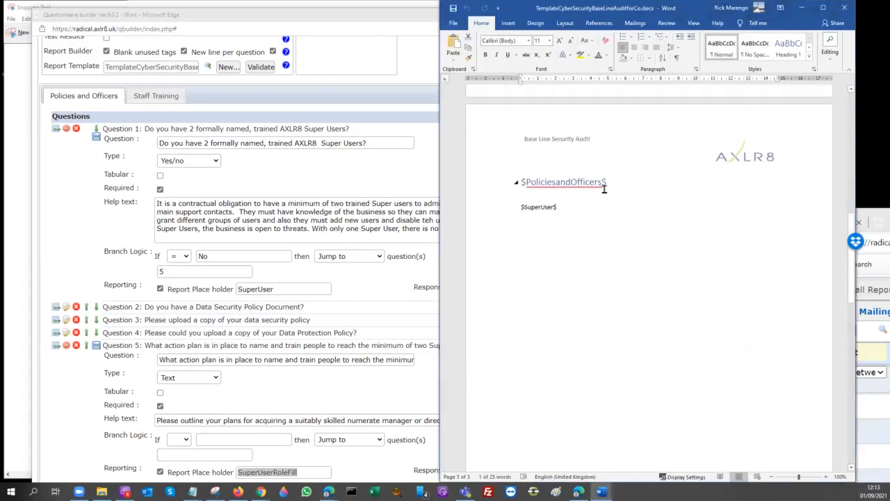
click(583, 207)
key(Return)
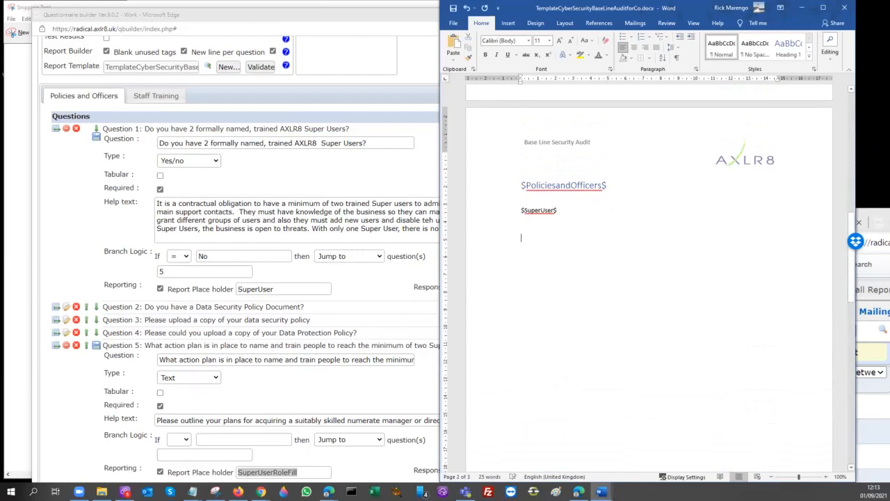
key(ctrl+v)
text($)
click(521, 238)
text($)
click(453, 23)
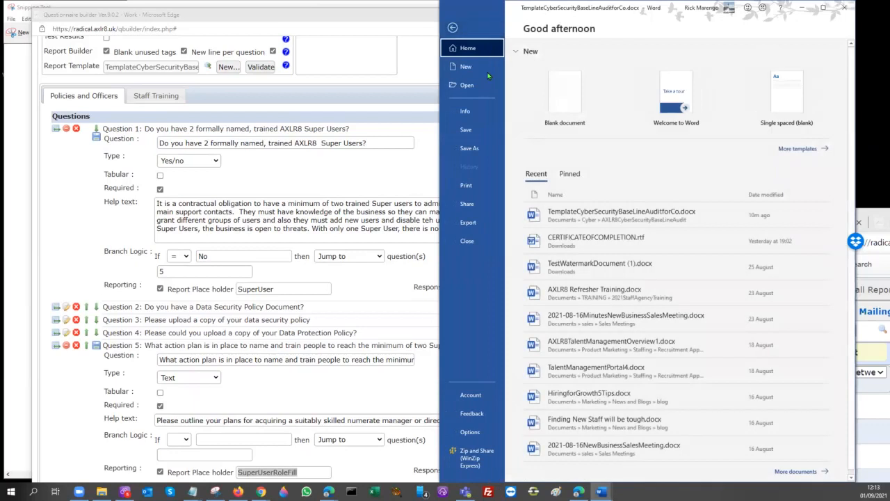
click(467, 130)
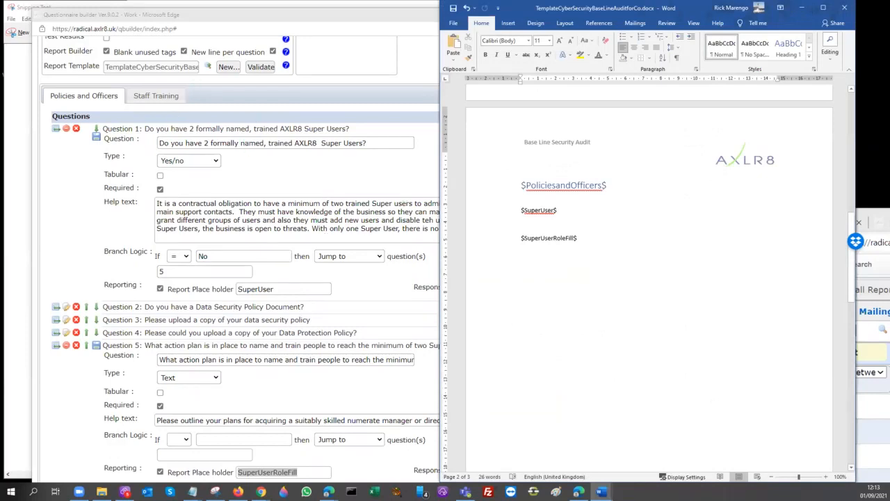
Switch back to the questionnaire builder, load the ATS Quiz Sept questionnaire and move its window out of the way
click(317, 18)
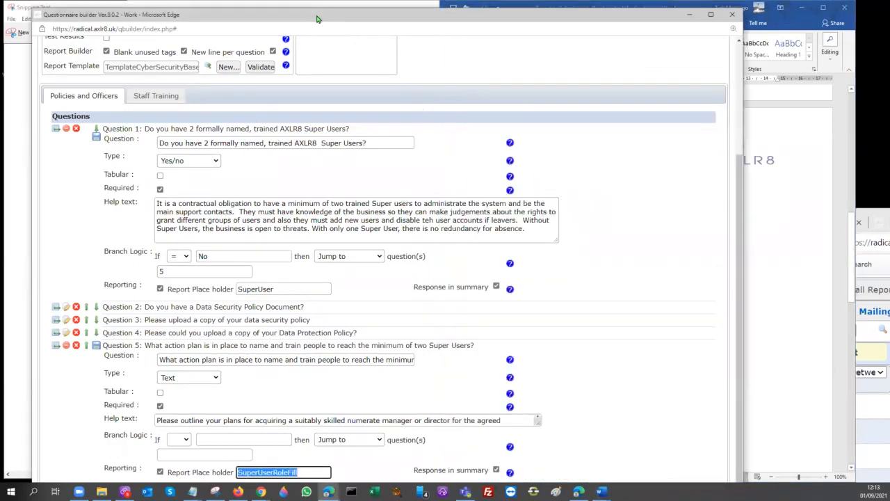
scroll(229, 84, up, 5)
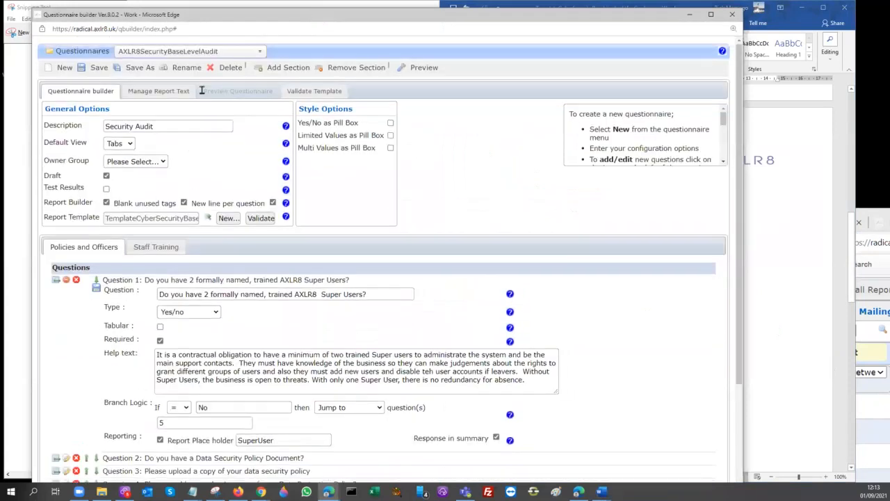
click(249, 54)
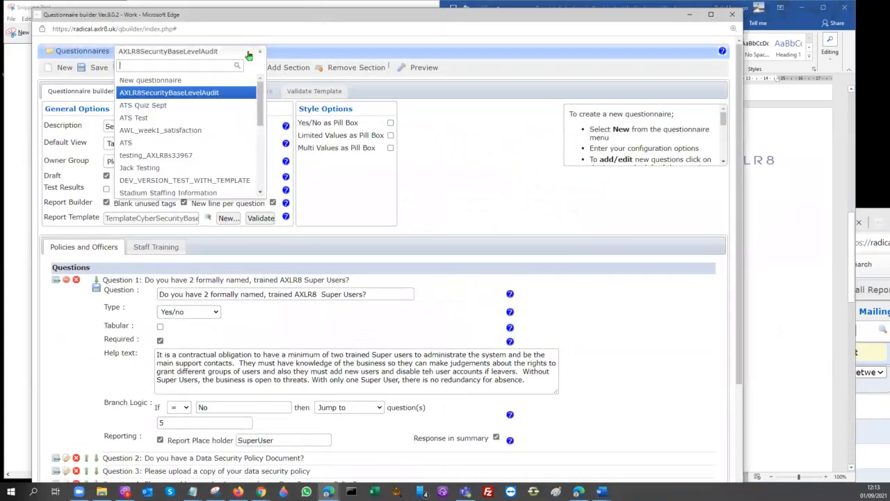
click(169, 105)
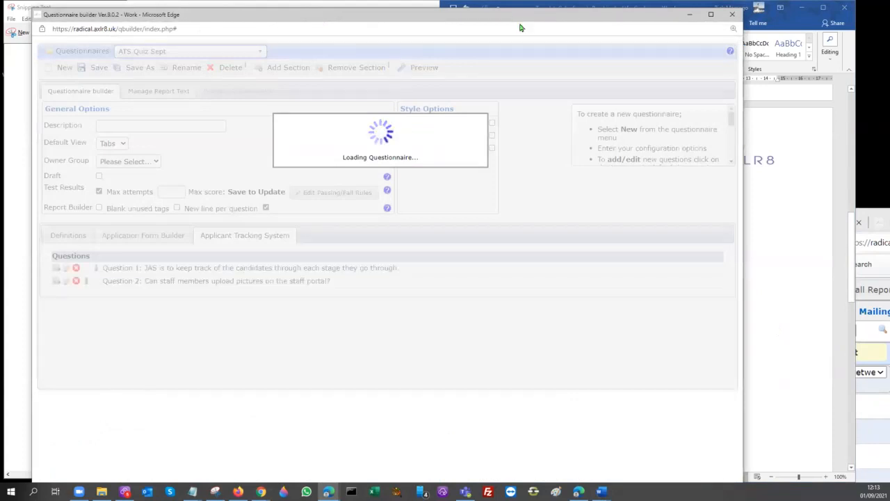
drag(521, 25, 889, 283)
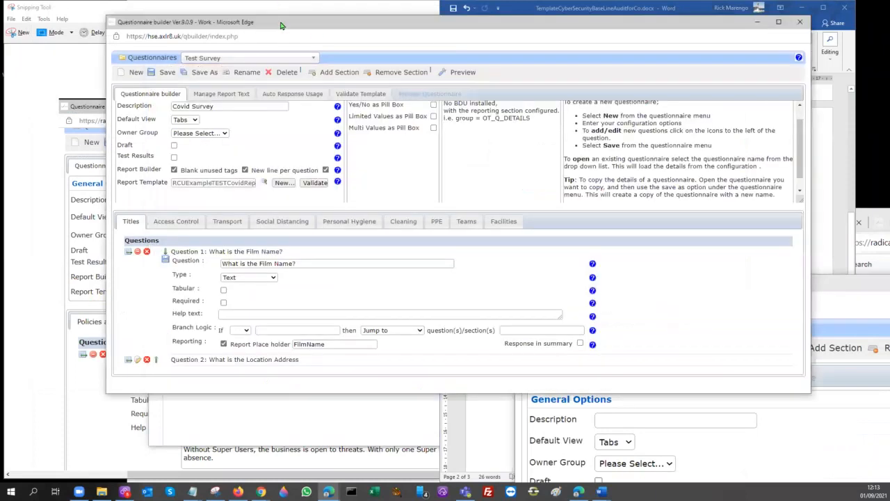
Bring the Test Survey builder window forward, show its managed report texts and maximize the window
click(282, 25)
drag(206, 56, 100, 62)
click(131, 99)
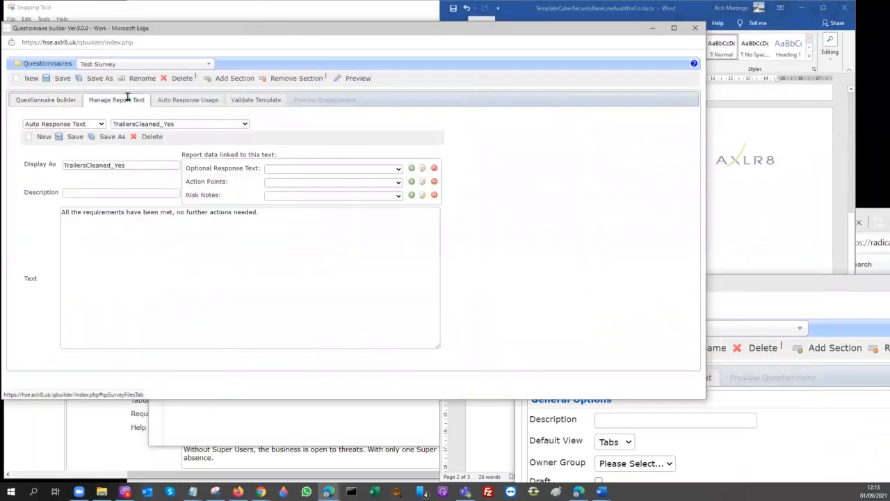
double_click(312, 23)
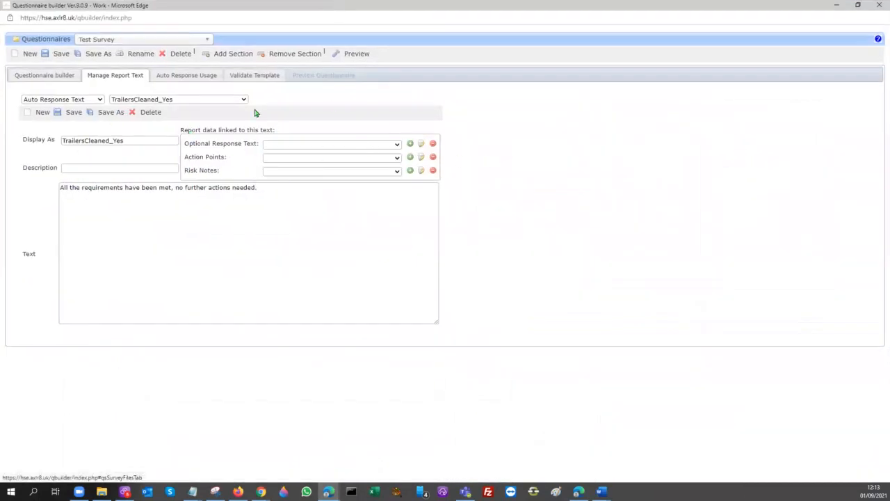
Review the Test Survey's Access Control, Transport and Social Distancing sections, including the settings of Access Control Question 1
click(38, 76)
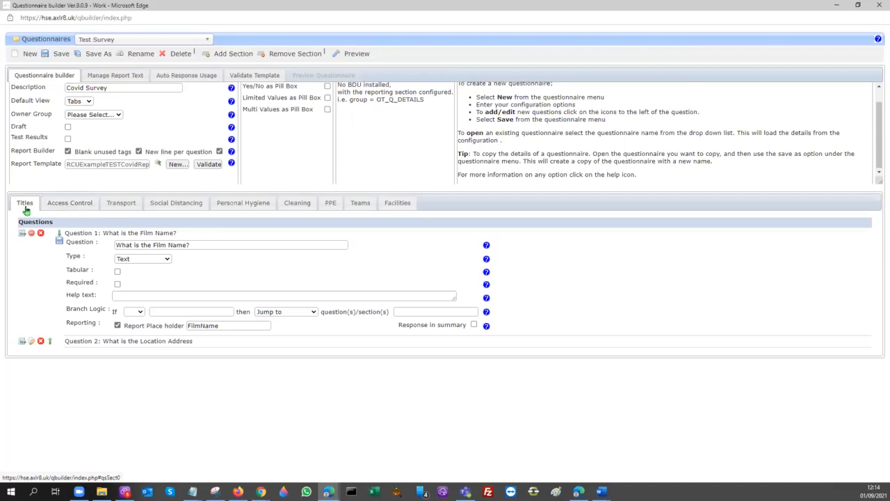
click(69, 204)
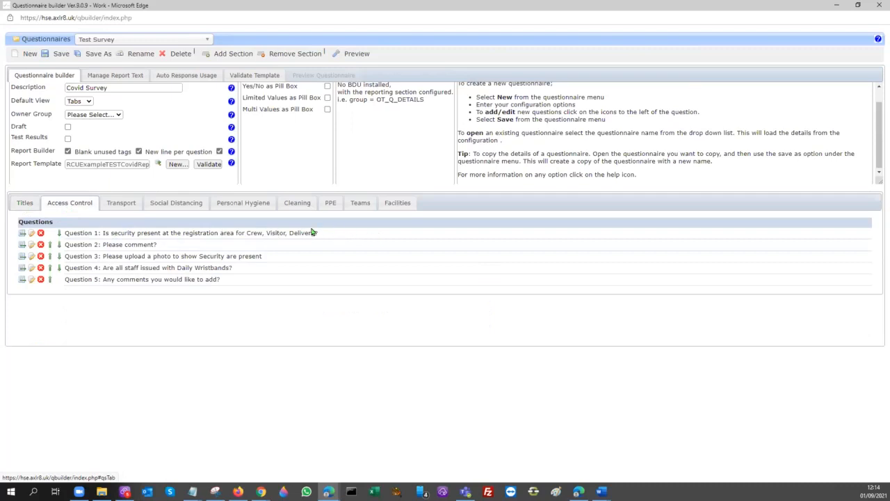
click(119, 210)
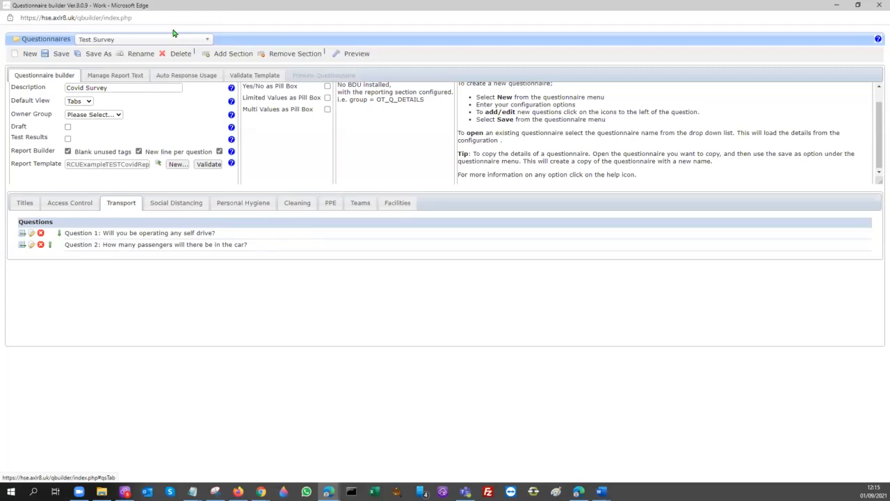
click(77, 212)
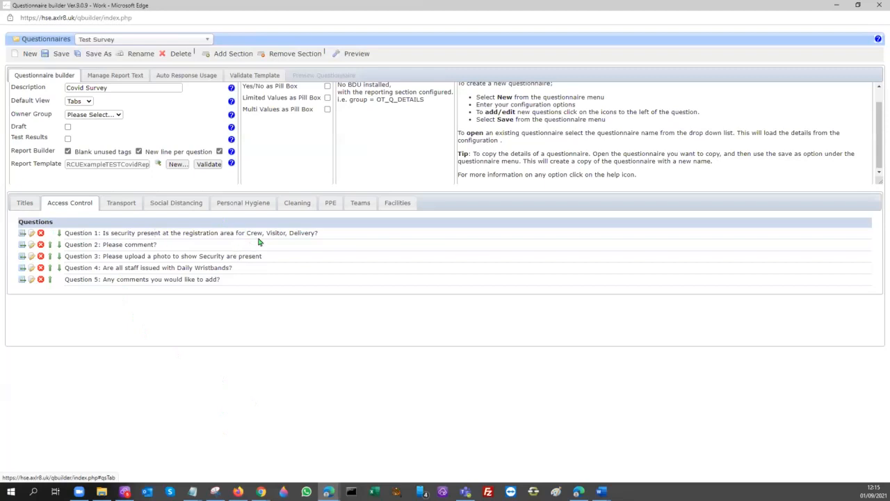
click(32, 235)
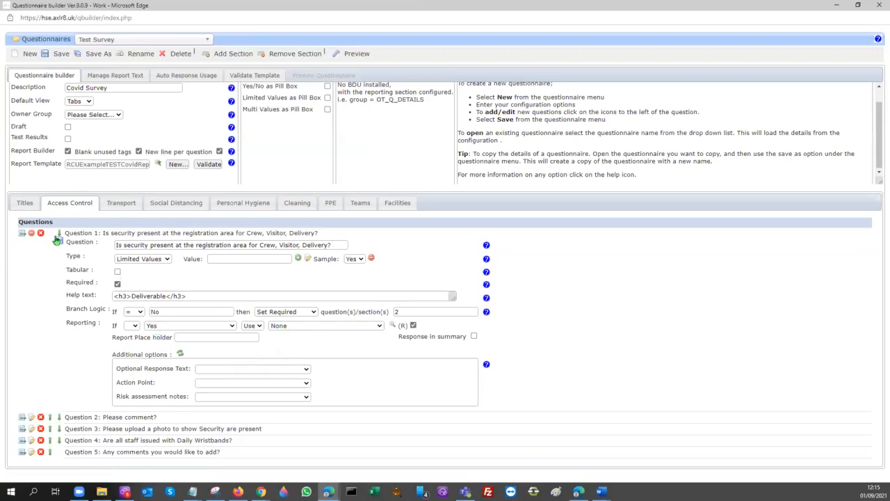
click(151, 203)
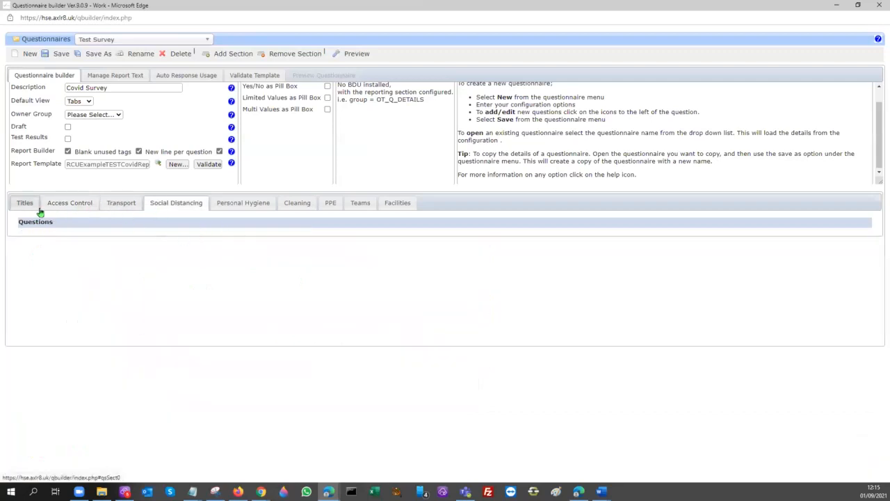
Load Kandahar Covid Audit 2, General Crew Training Exam (Libra) and Kandahar_COVID Questionnaire (For Crew) in turn to look over their sections and questions
click(151, 41)
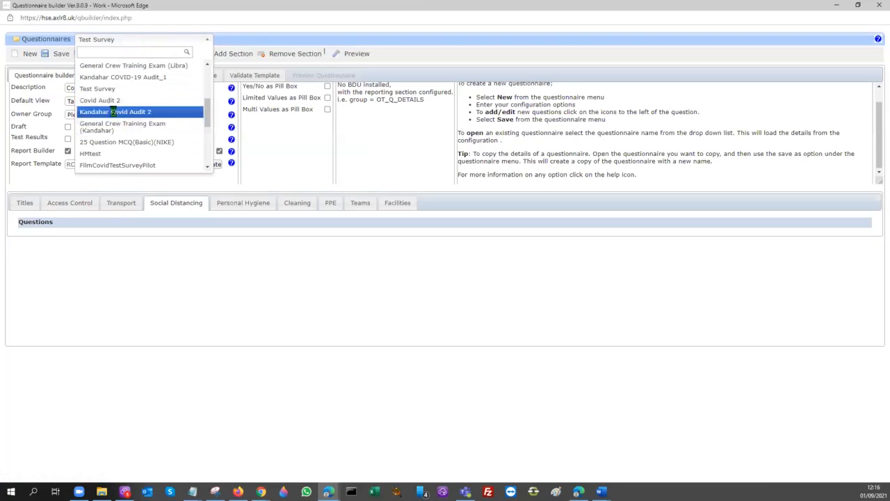
click(114, 112)
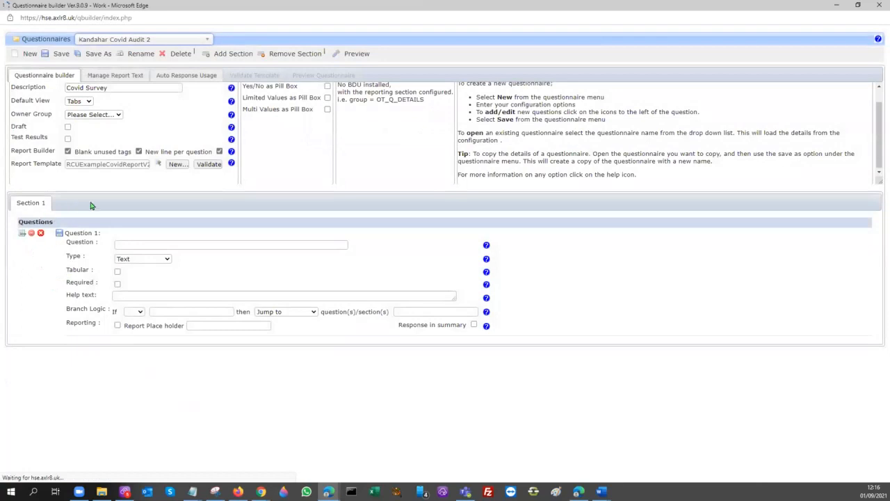
click(131, 41)
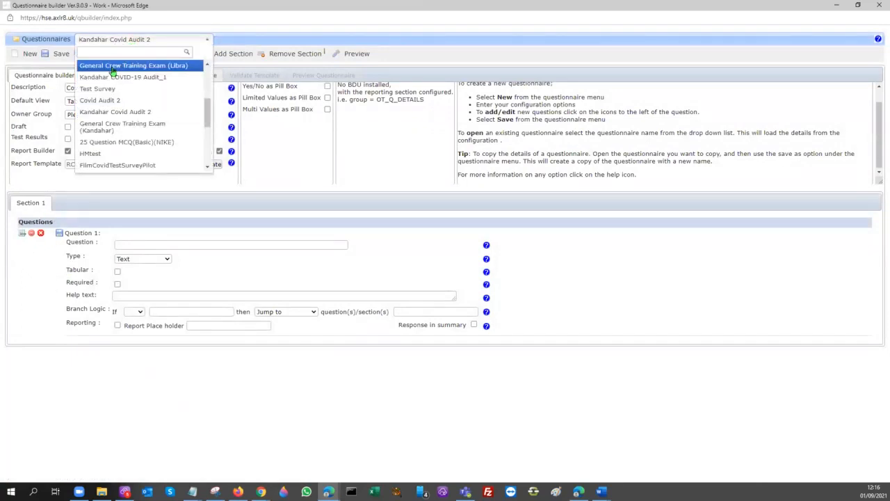
click(112, 66)
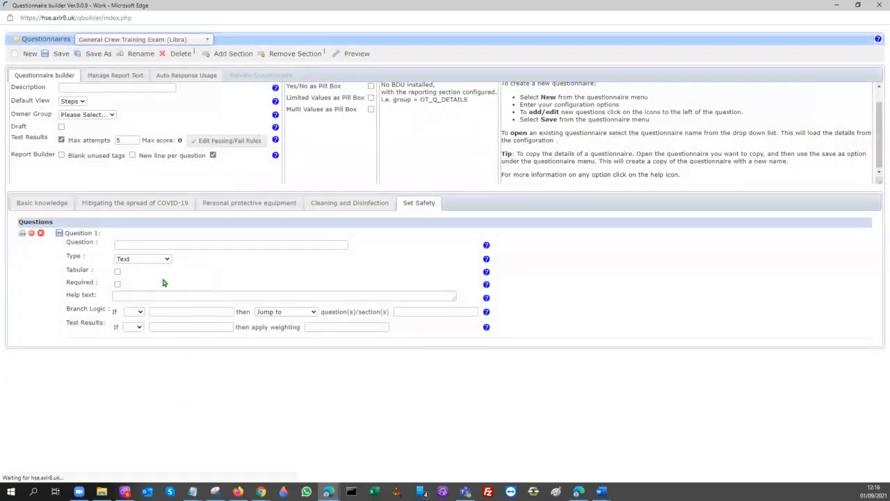
click(160, 41)
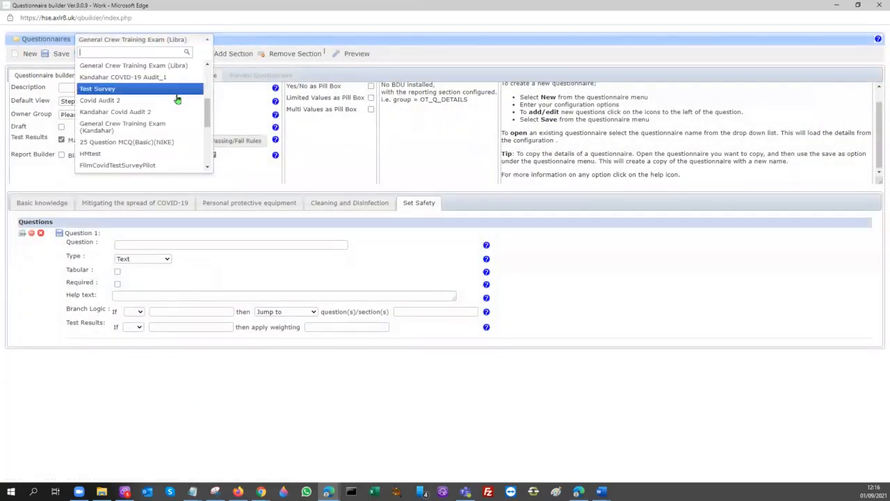
drag(204, 117, 179, 65)
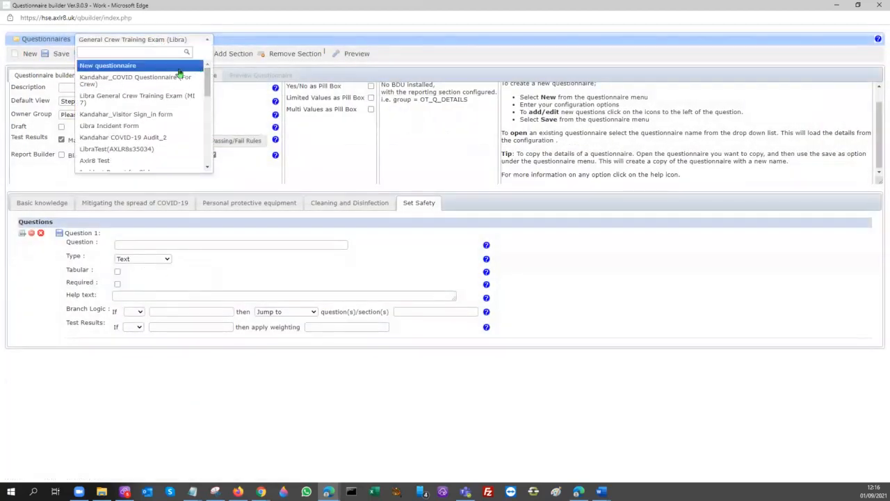
click(108, 81)
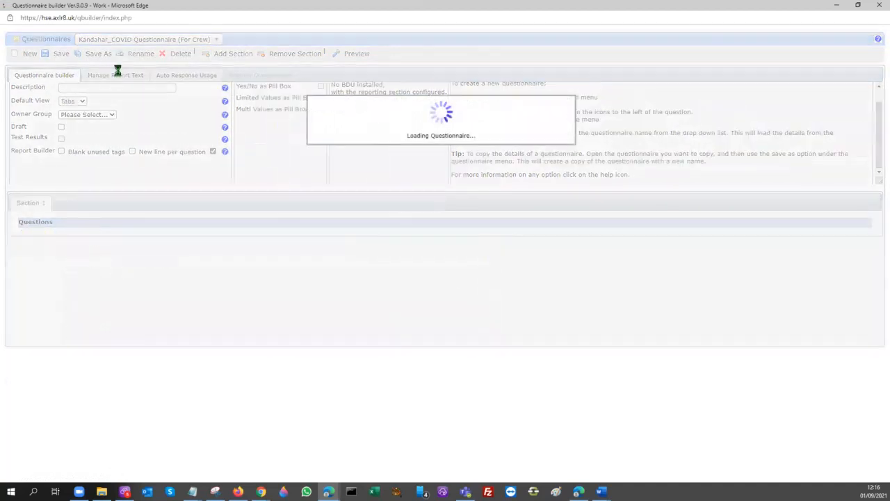
Load the LibraTest(AXLR8s35034) questionnaire and open Question 1 of Section 1 to examine its reporting settings
click(174, 40)
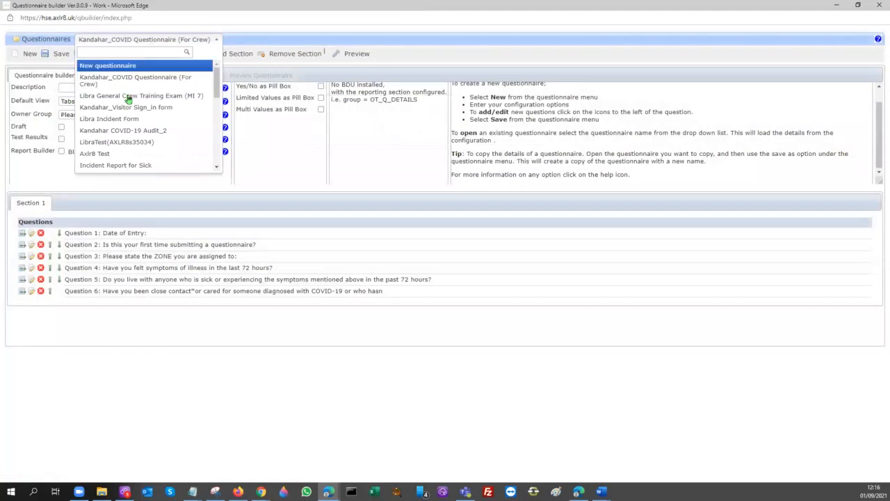
click(112, 142)
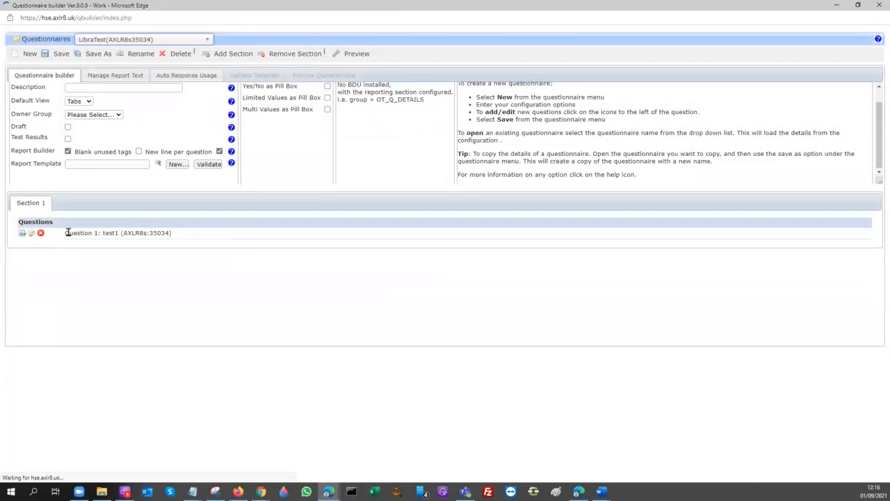
click(32, 233)
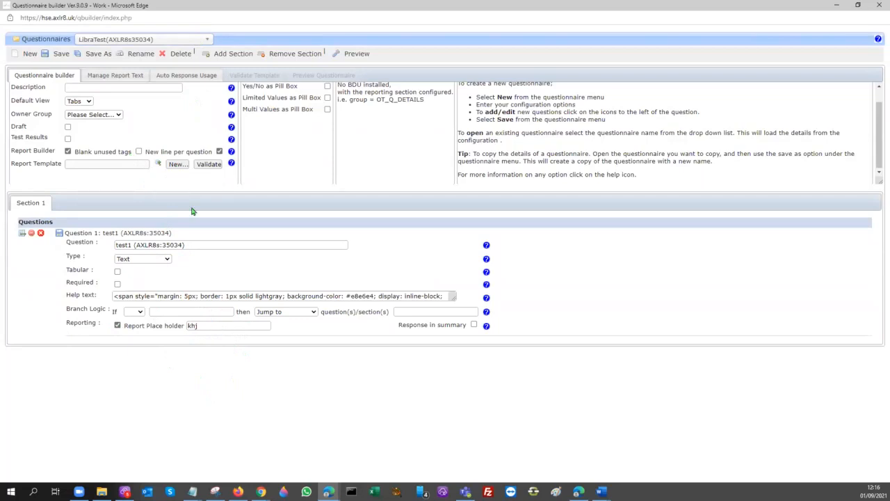
Review the managed auto response texts TentCleaning_Partial, TentCleaning_No and TentCleaning_Yes
click(115, 78)
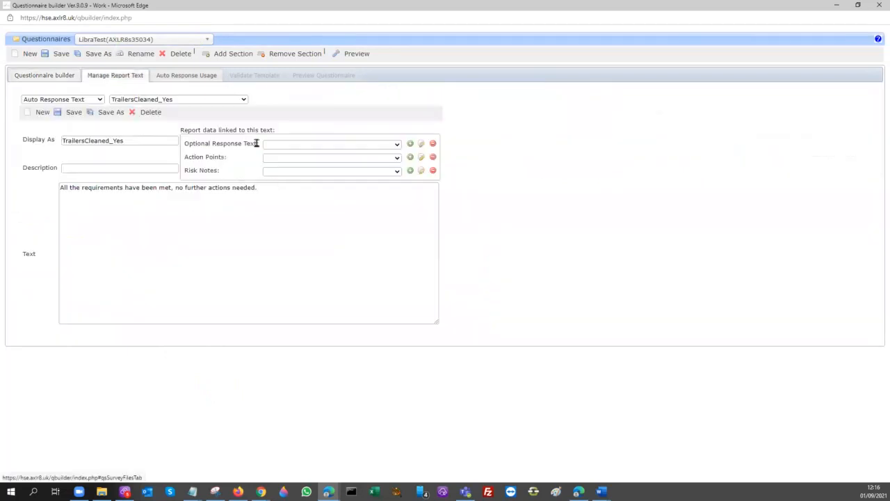
click(211, 100)
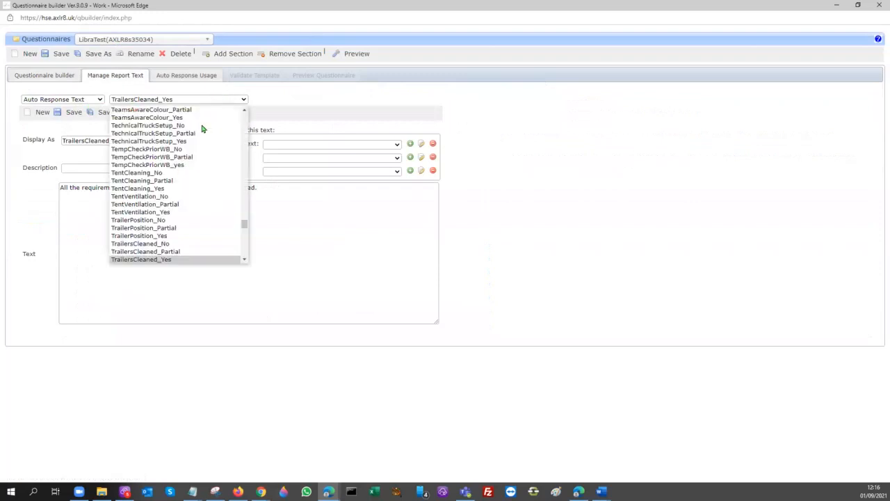
click(148, 181)
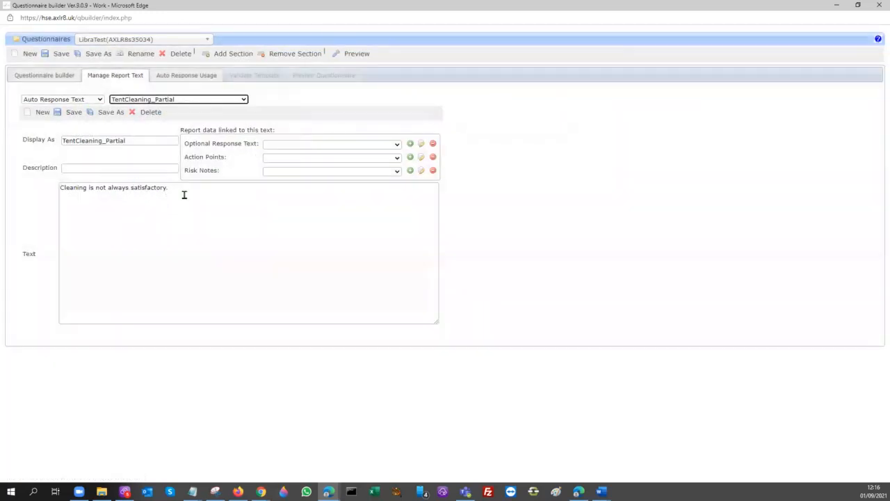
click(179, 101)
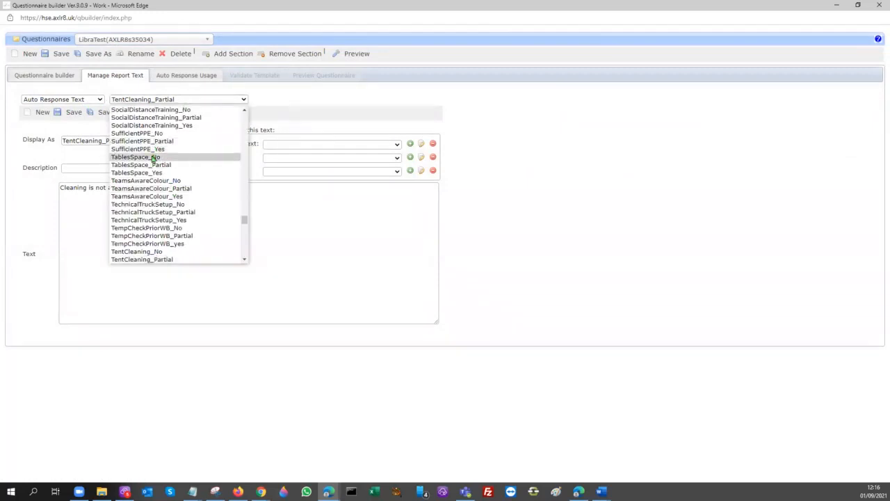
click(159, 252)
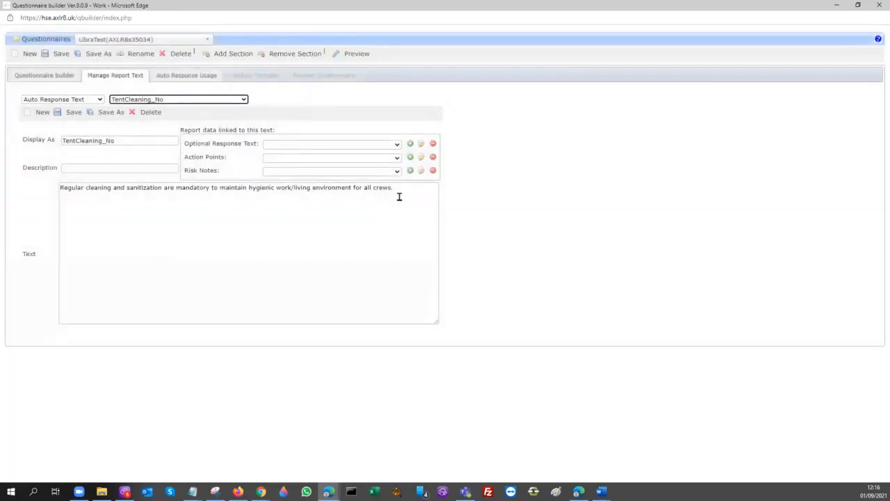
drag(399, 189, 59, 192)
click(192, 99)
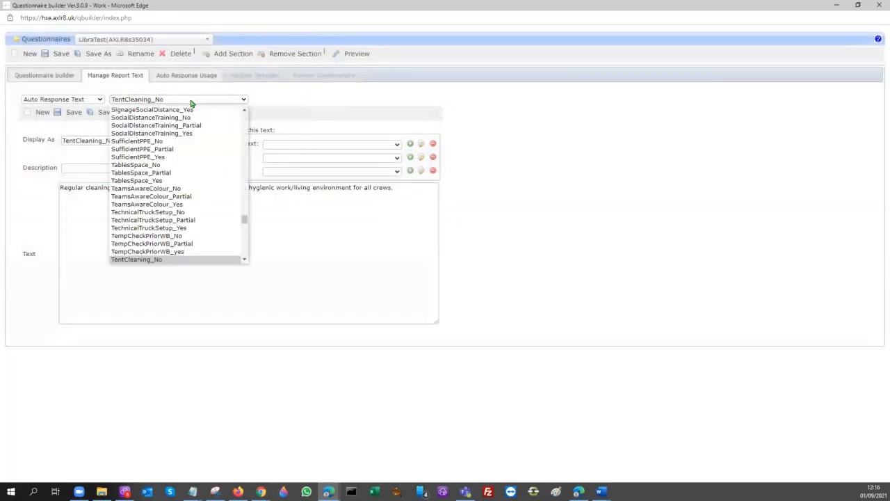
scroll(179, 252, down, 1)
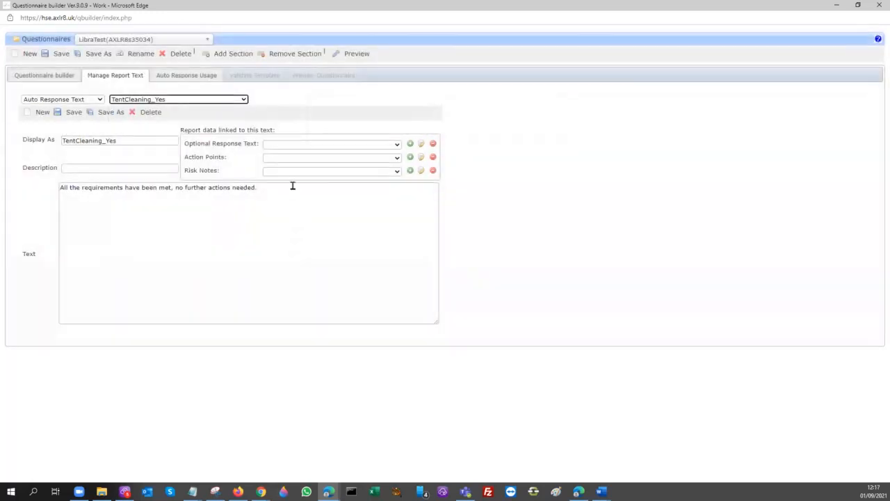
Close the LibraTest builder window, then bring the ATS Quiz Sept builder window fully into view and make it slightly taller
click(871, 7)
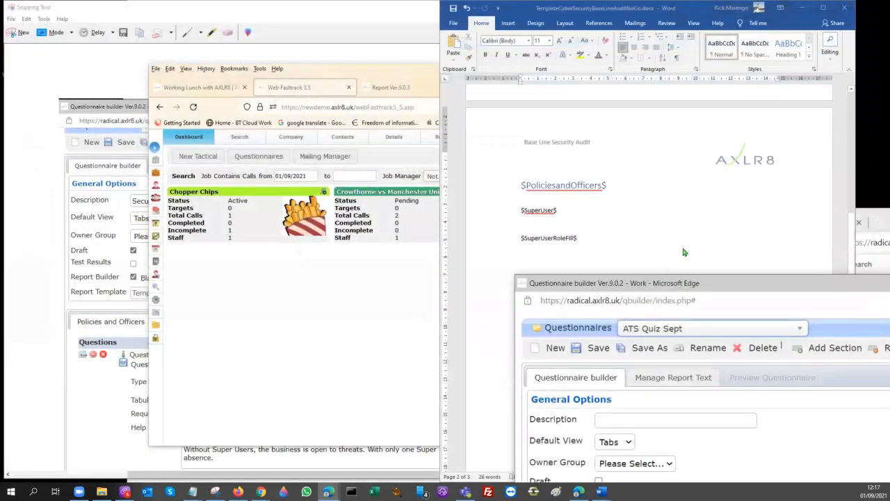
drag(703, 283, 221, 45)
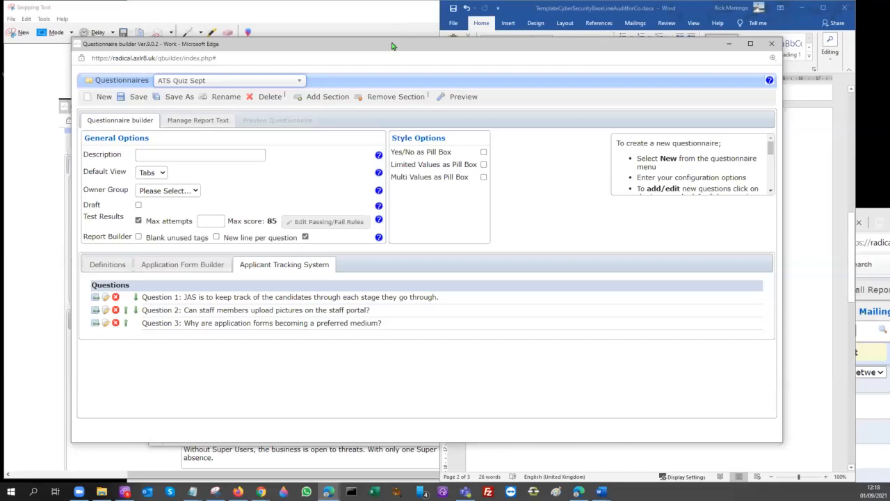
drag(382, 41, 357, 8)
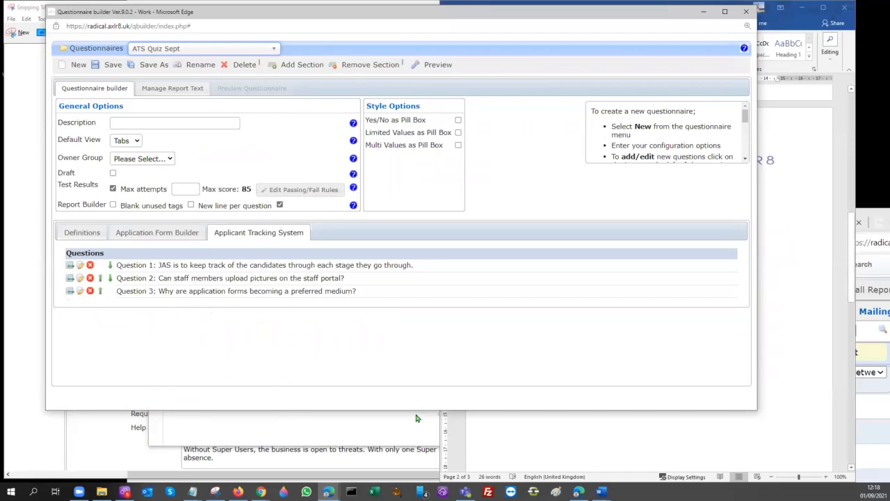
drag(415, 415, 418, 429)
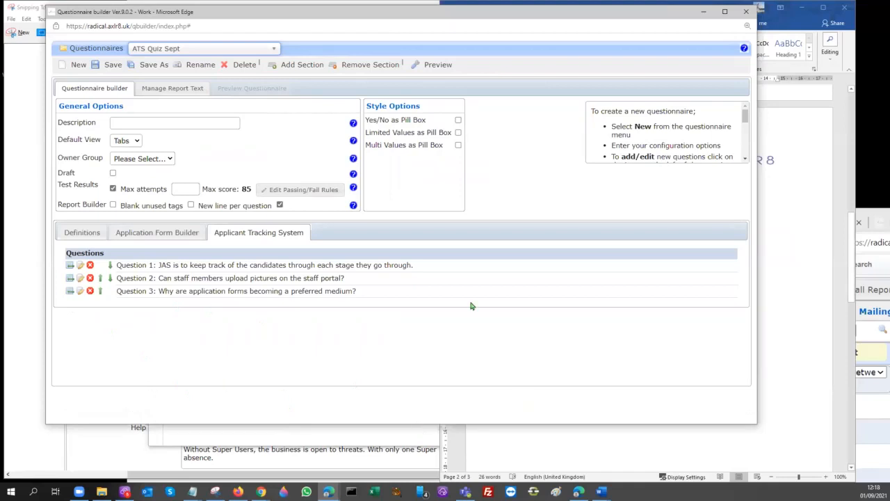
Examine the Definitions section's Question 1, "What does ATS stand for?", including the test result weighting of each answer
click(279, 205)
click(81, 235)
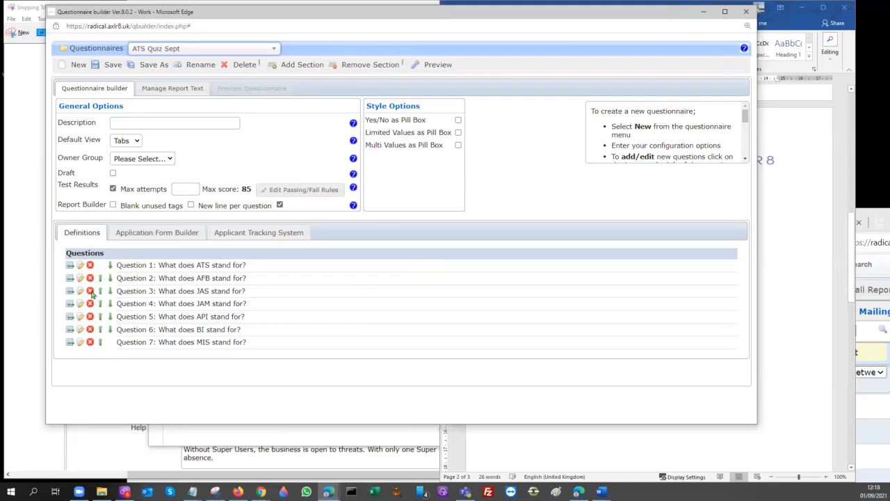
click(80, 265)
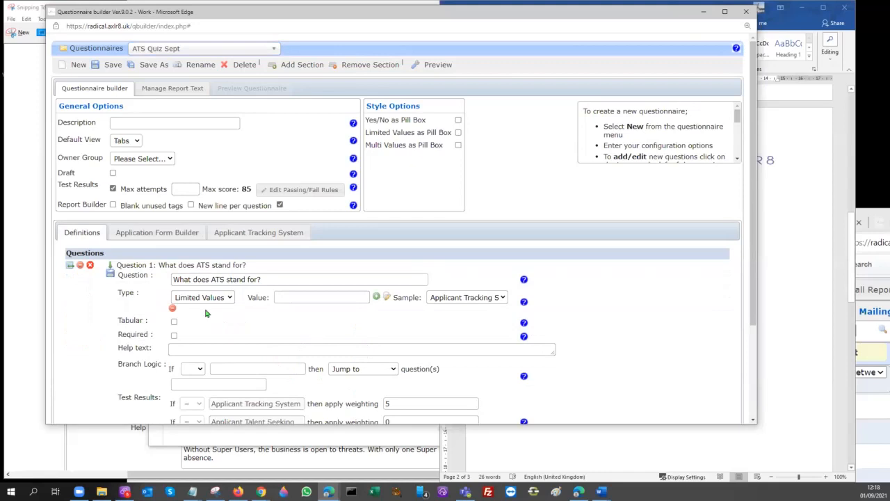
triple_click(286, 279)
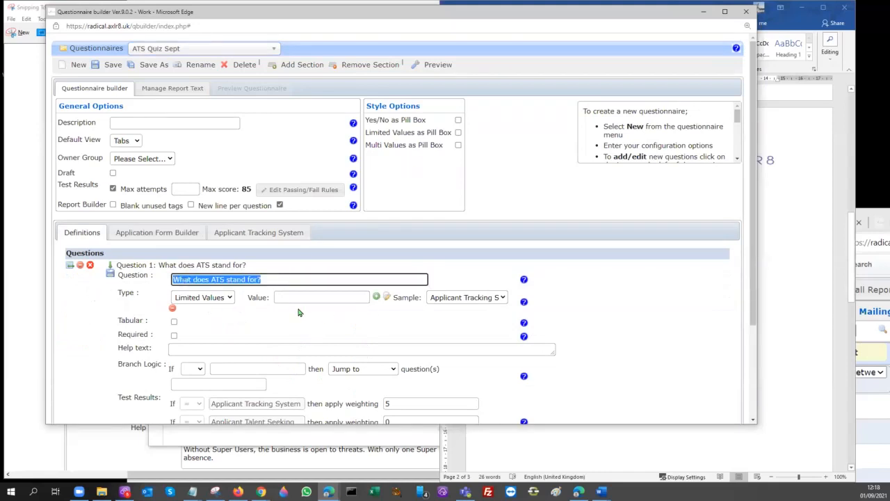
scroll(229, 306, down, 2)
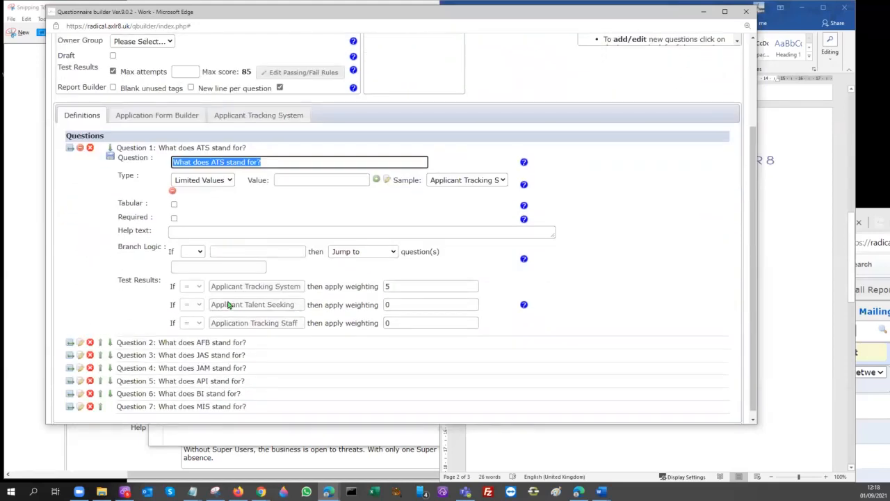
double_click(393, 288)
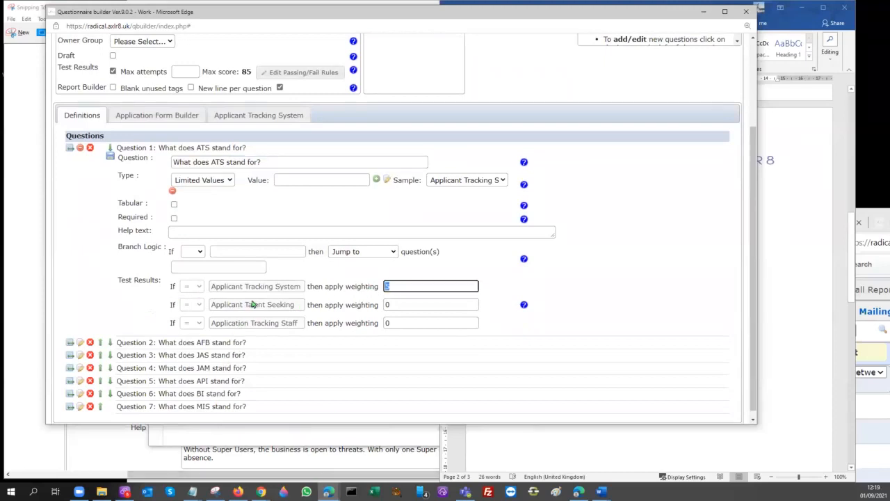
double_click(395, 325)
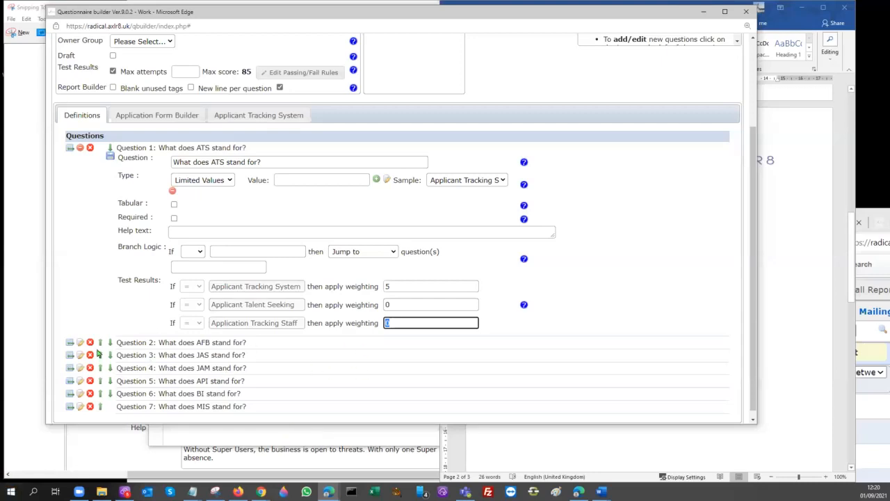
Open Definitions Question 4, "What does JAM stand for?", and examine its answer options and weightings
click(80, 368)
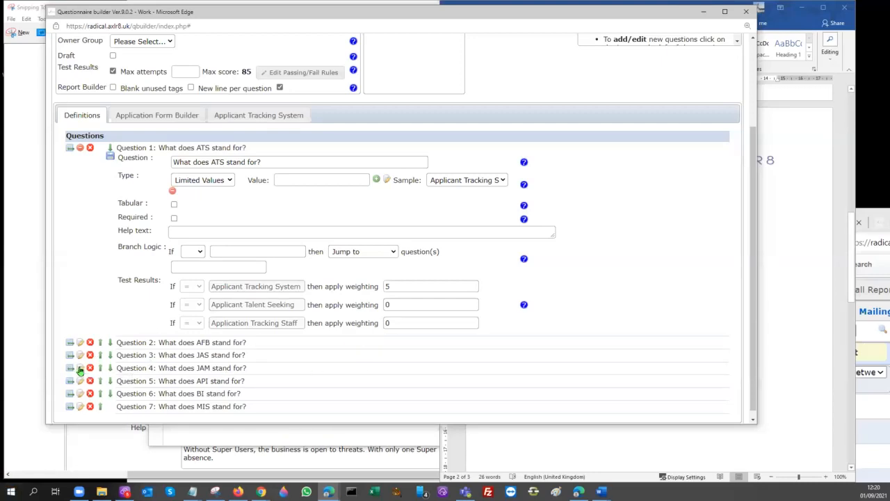
scroll(363, 373, down, 3)
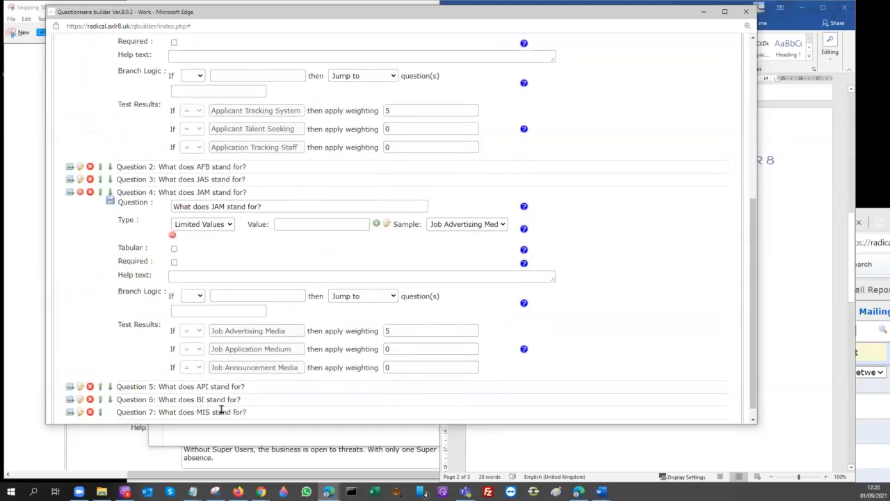
scroll(220, 411, up, 2)
scroll(220, 412, up, 4)
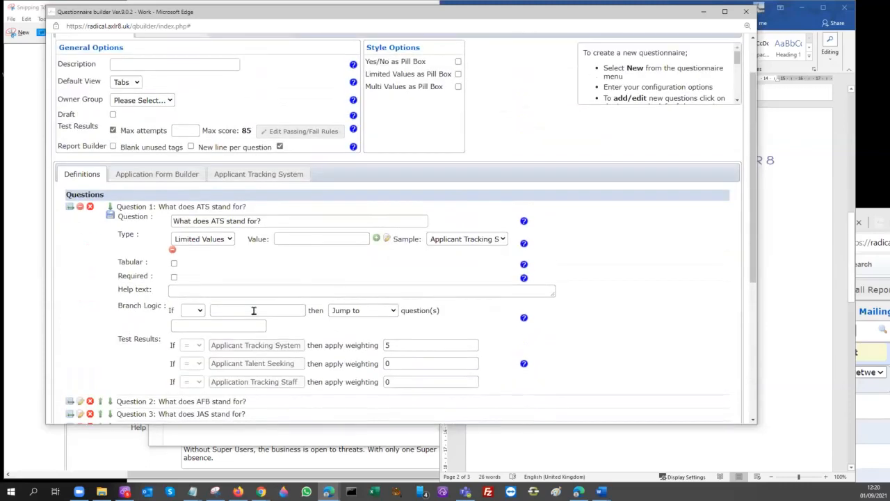
Open Application Form Builder Question 4, about republishing an application form while a candidate is filling it out, and examine its answer weightings
click(167, 180)
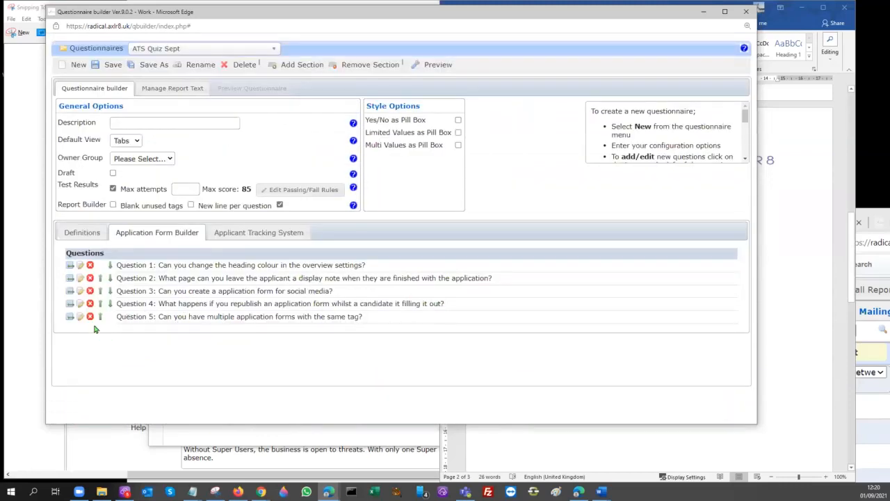
click(80, 304)
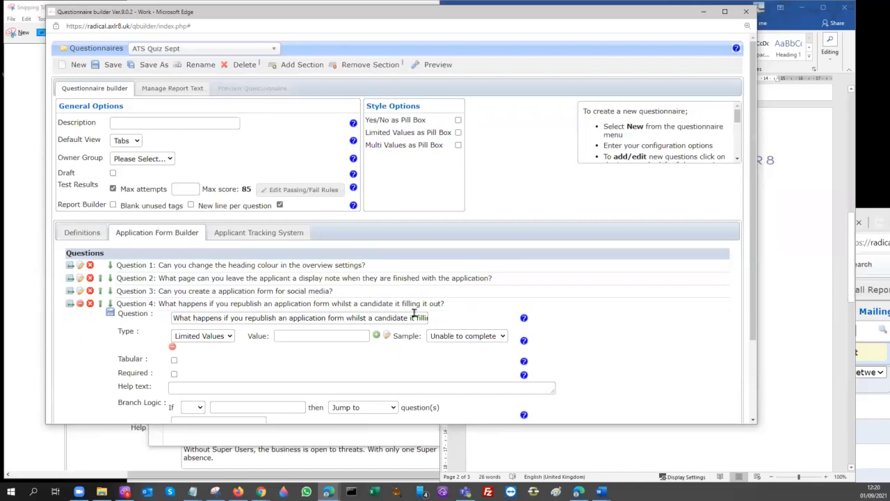
drag(388, 318, 479, 310)
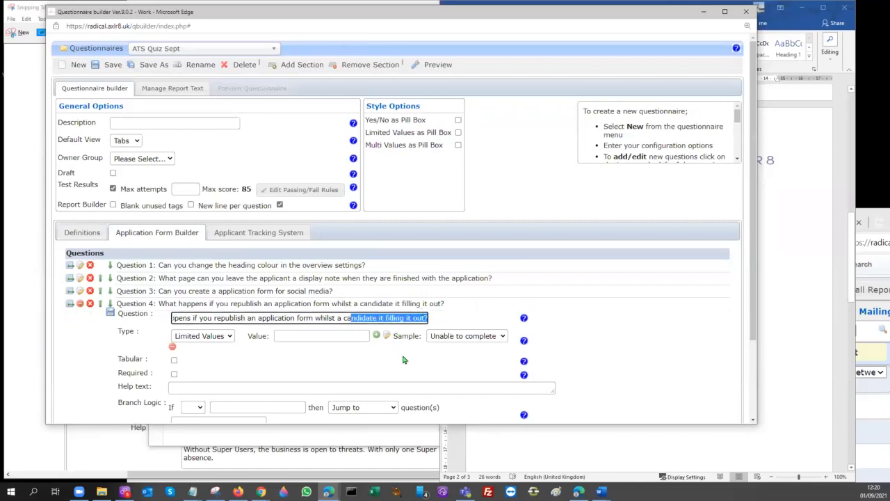
scroll(404, 358, down, 2)
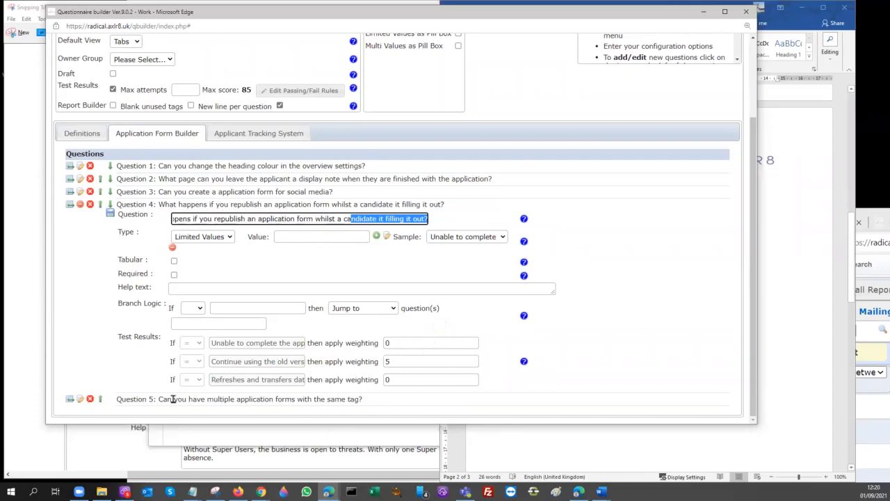
click(80, 398)
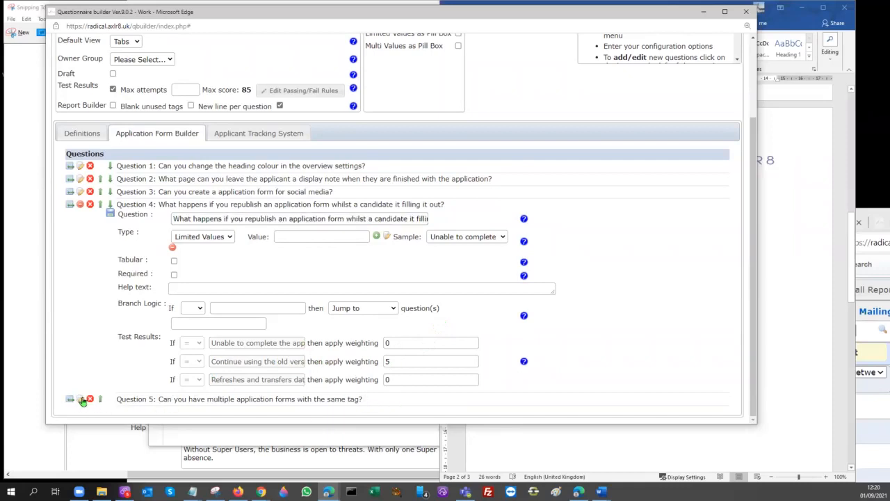
scroll(299, 306, up, 3)
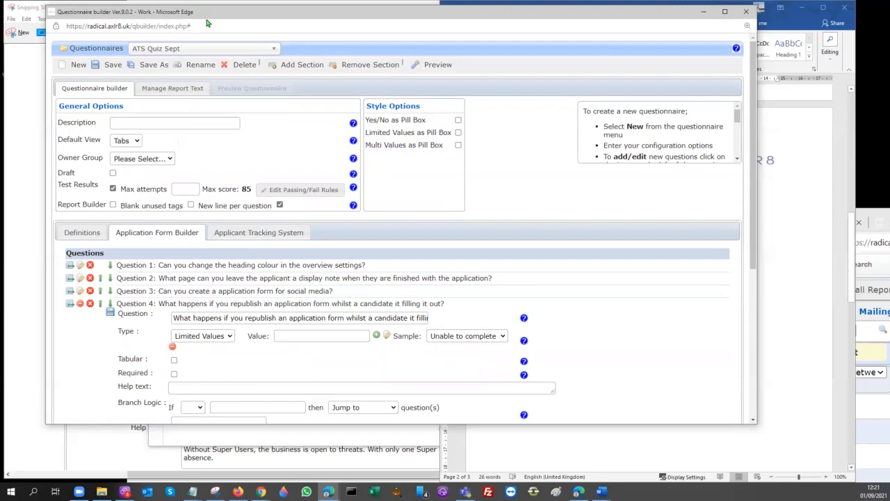
Open the Definitions section's passing/fail rules, enable the existing rule and set its lower limit to 30
drag(206, 20, 234, 14)
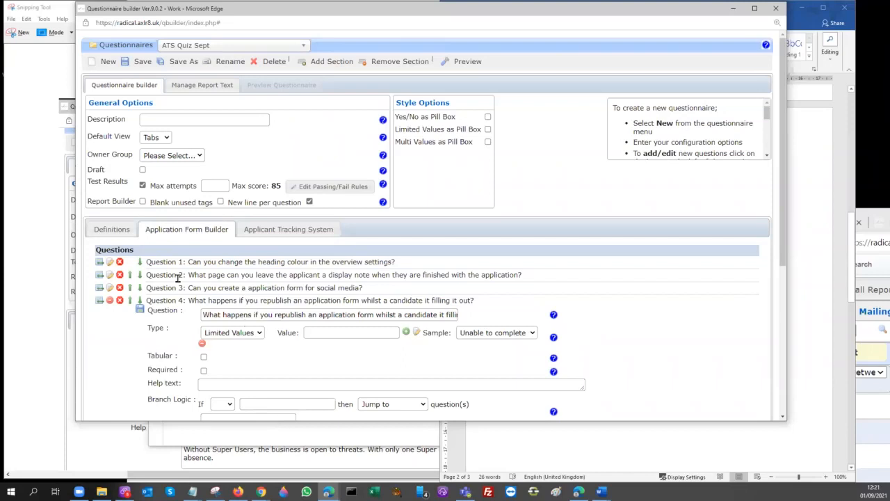
click(109, 231)
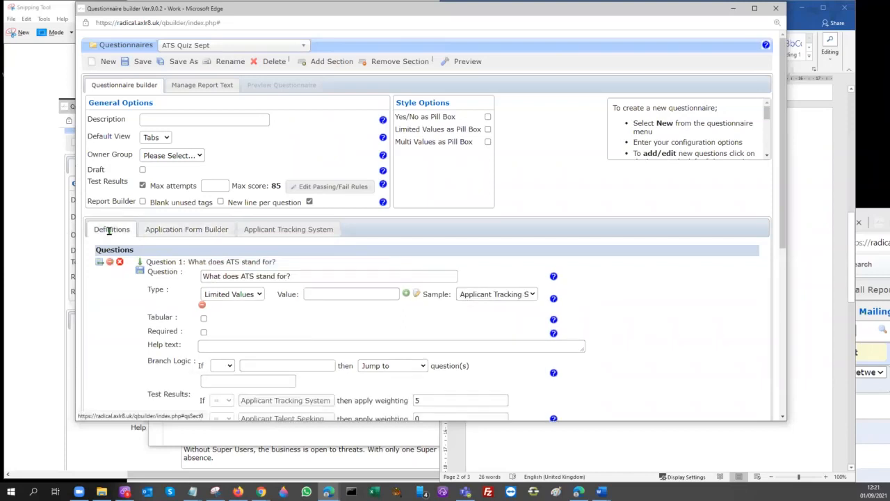
double_click(118, 232)
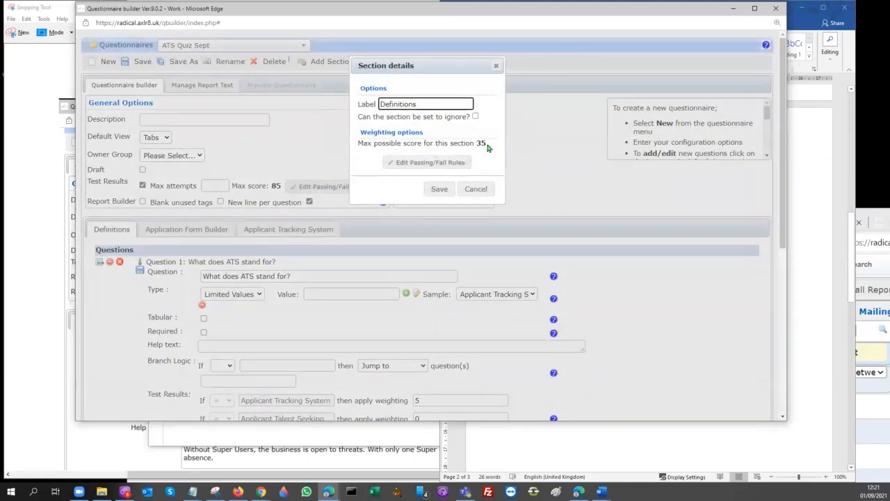
click(452, 165)
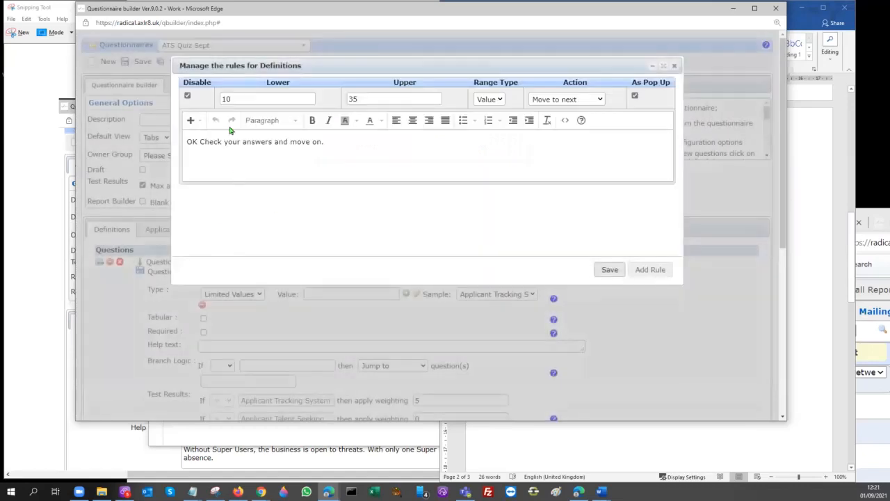
click(187, 96)
double_click(239, 99)
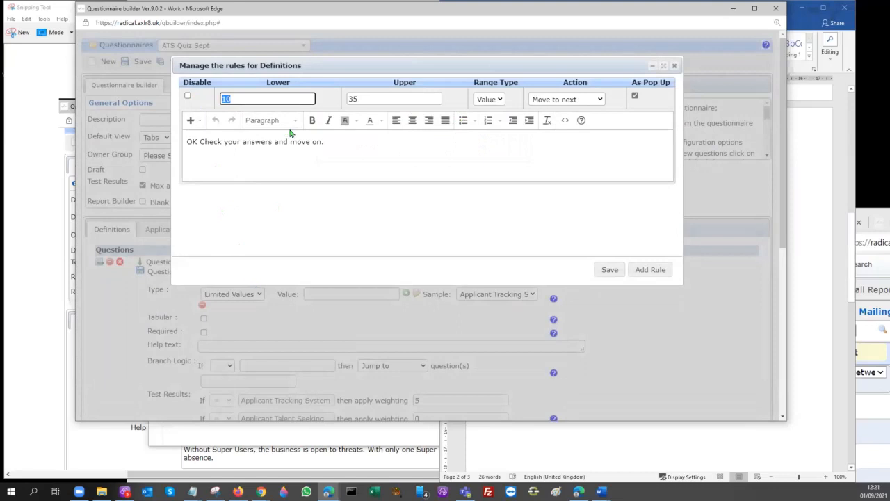
text(30)
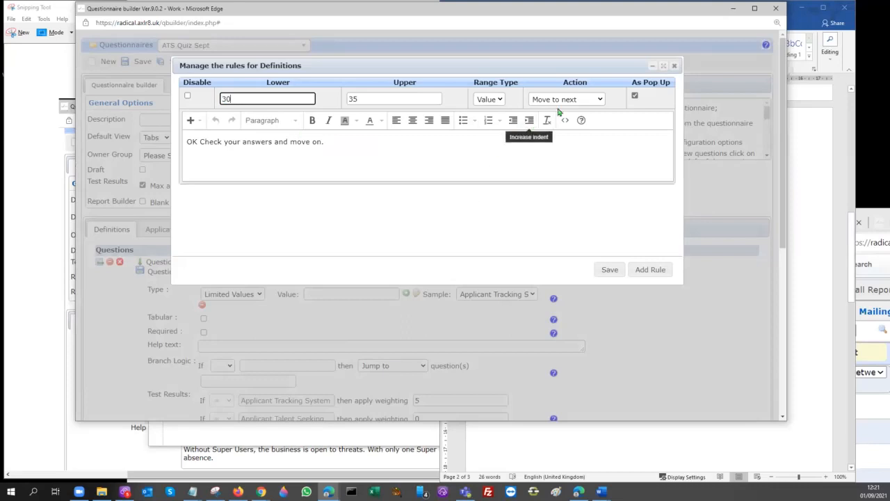
Examine the range type options and the message text of the Definitions section's "Move to next" rule
click(500, 100)
click(486, 102)
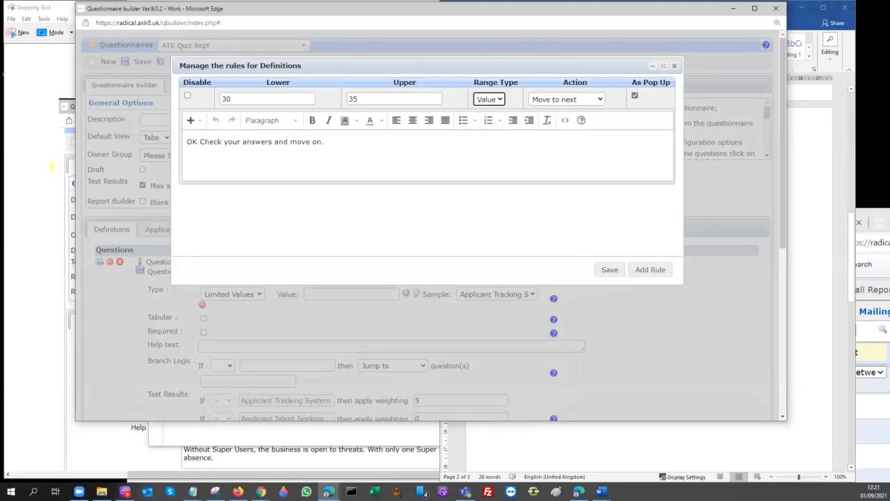
click(501, 101)
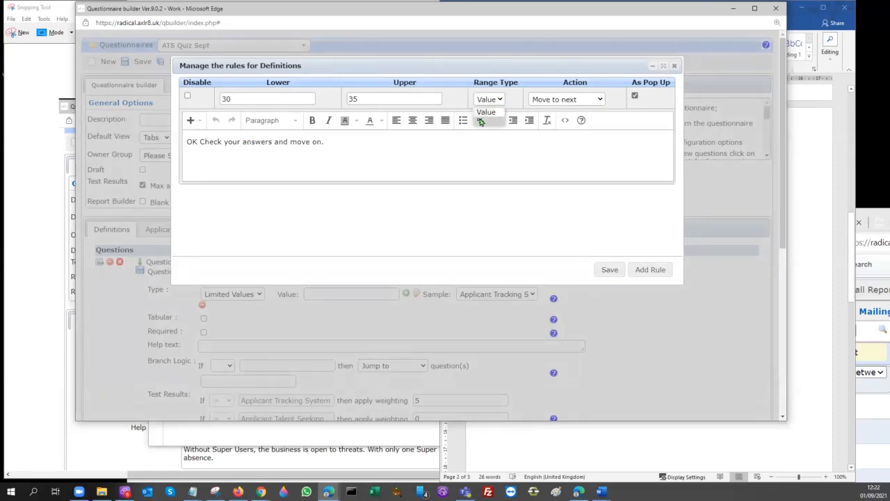
click(498, 100)
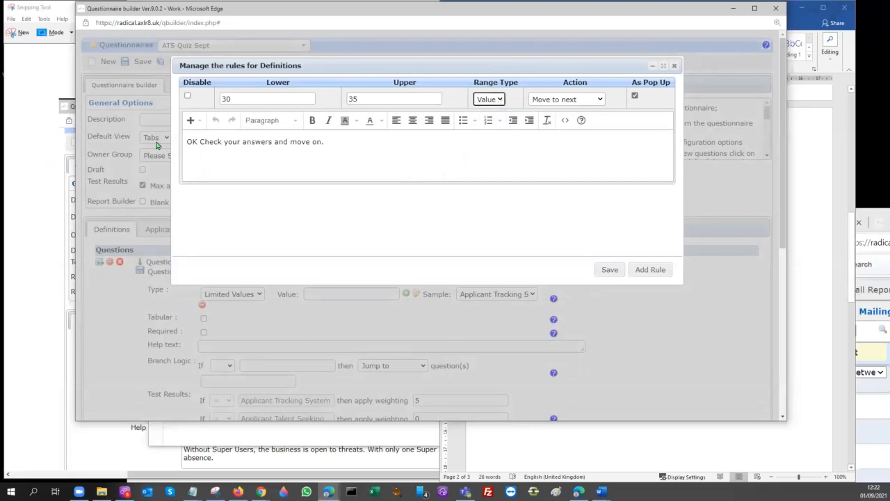
drag(325, 141, 160, 148)
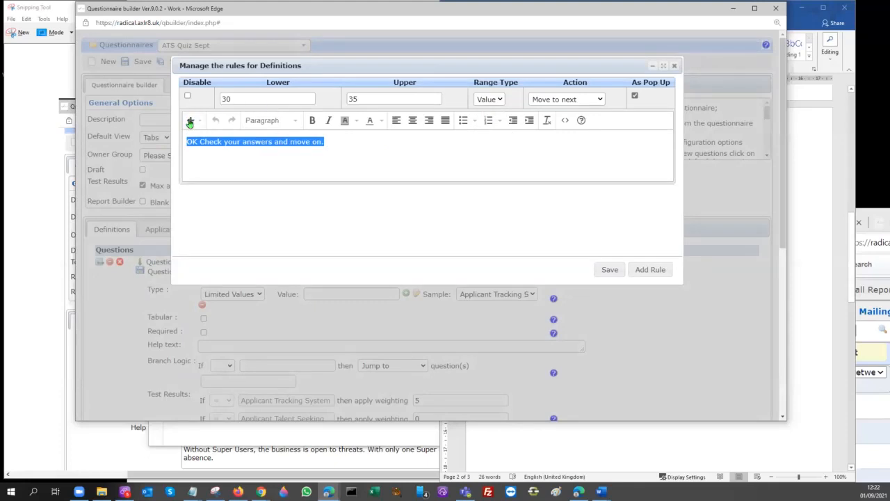
Add a second rule to the Definitions section, marked as disabled, with an upper limit of 29
click(647, 268)
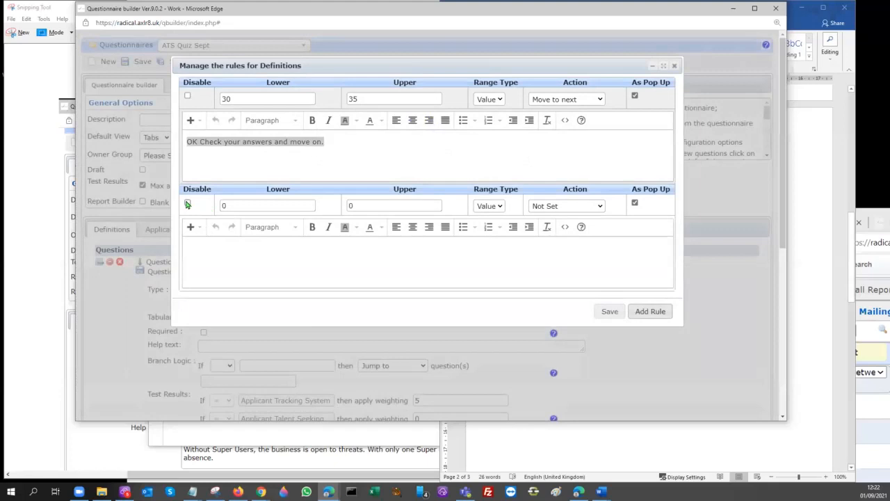
click(187, 204)
click(244, 204)
key(Tab)
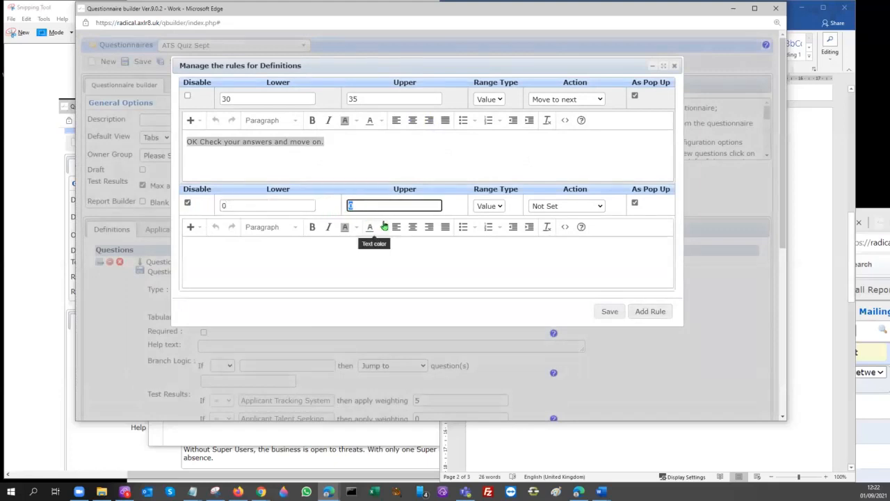
text(29)
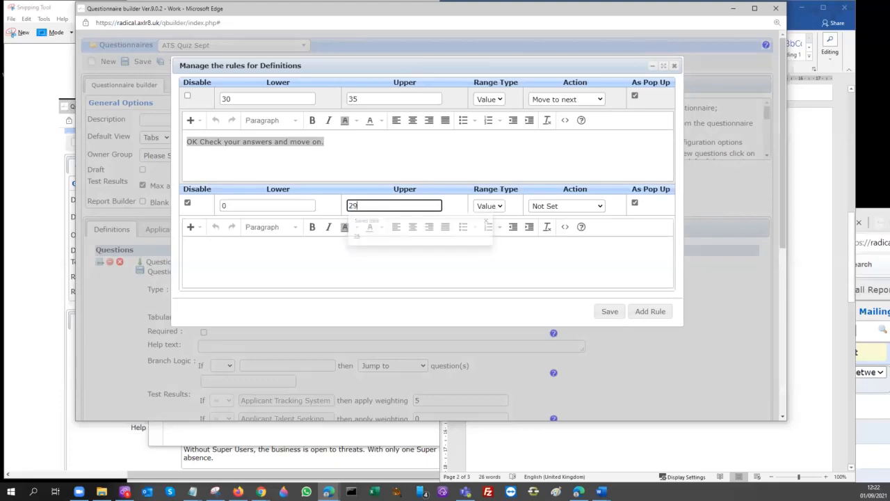
click(197, 246)
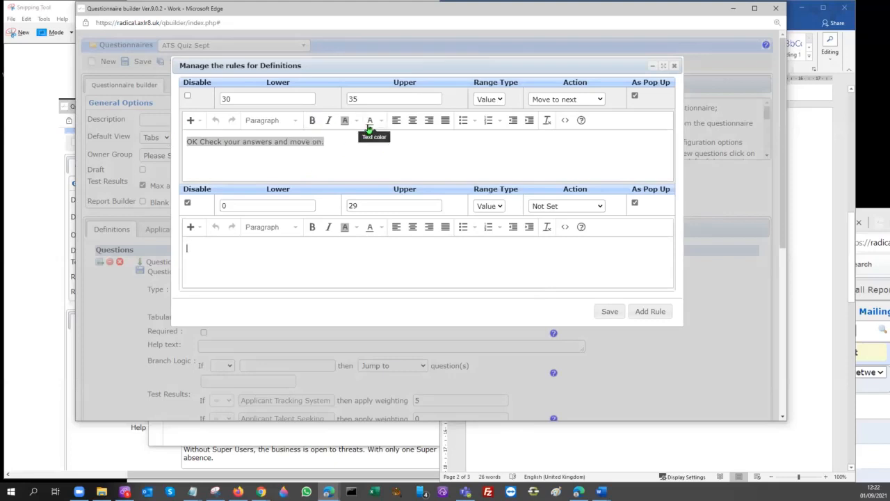
Colour the first rule's message "OK Check your answers and move on." orange
click(373, 122)
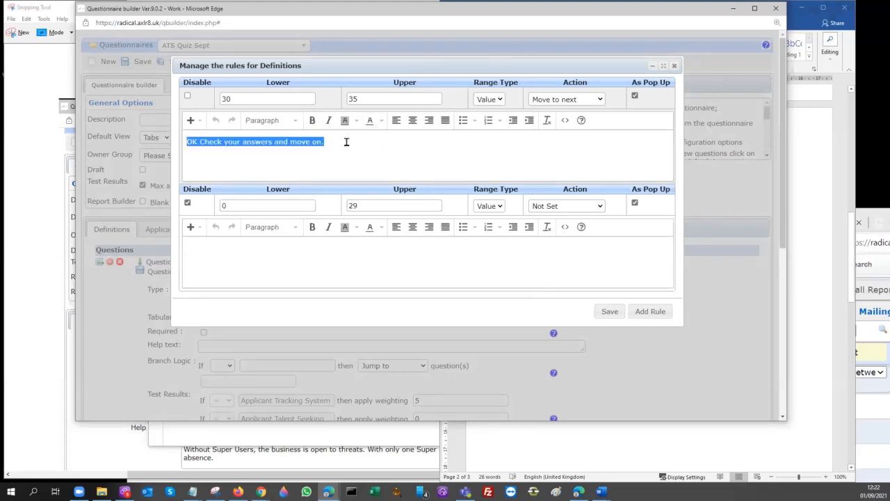
click(381, 121)
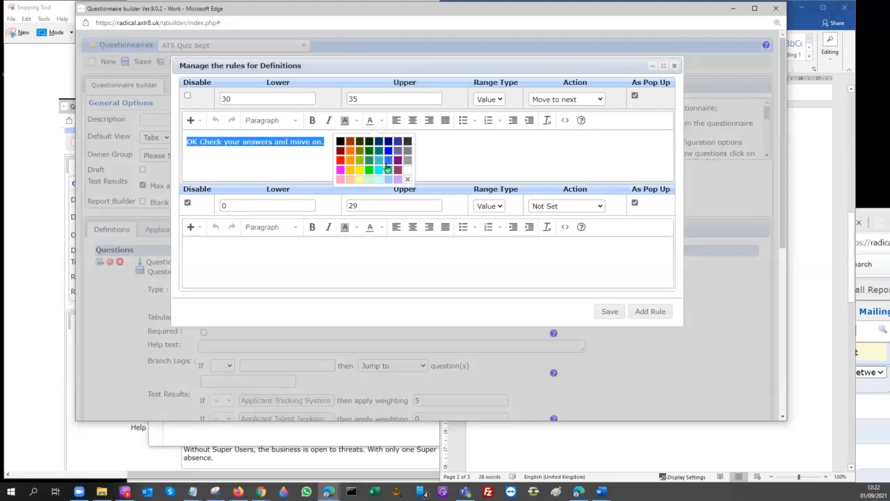
click(350, 152)
click(287, 151)
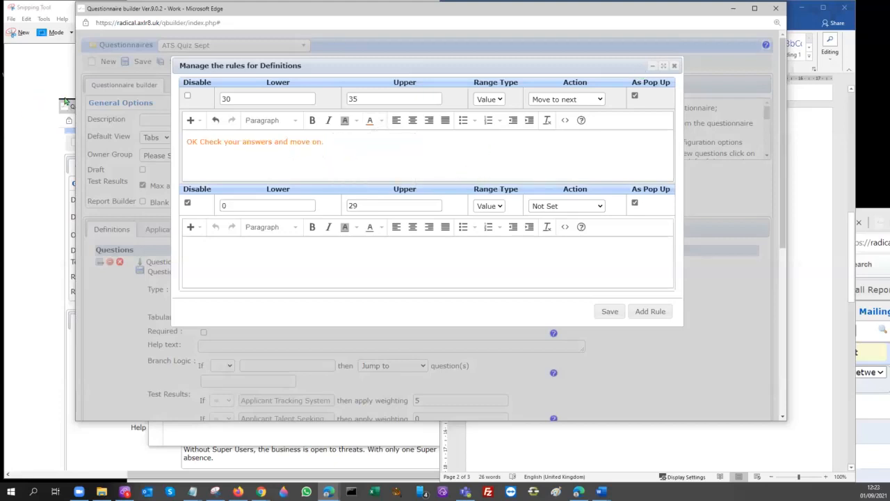
Disable the first Definitions rule, then save the rules and the section details
click(187, 96)
click(611, 314)
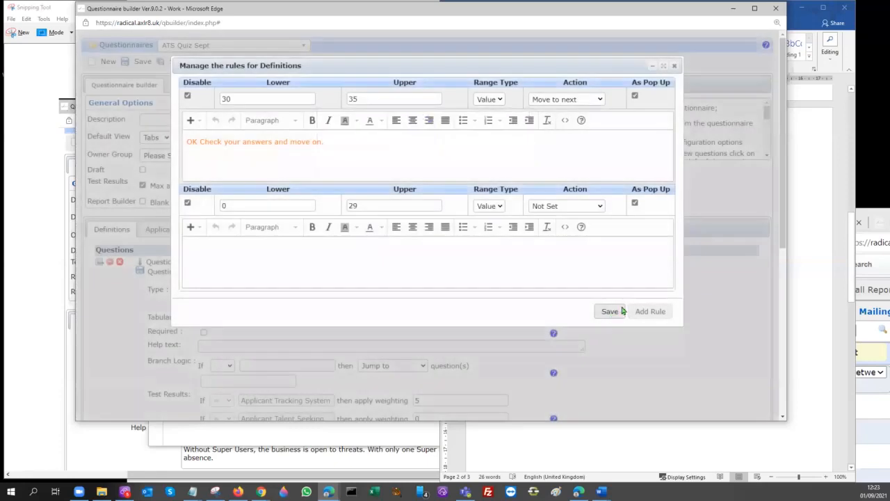
click(674, 65)
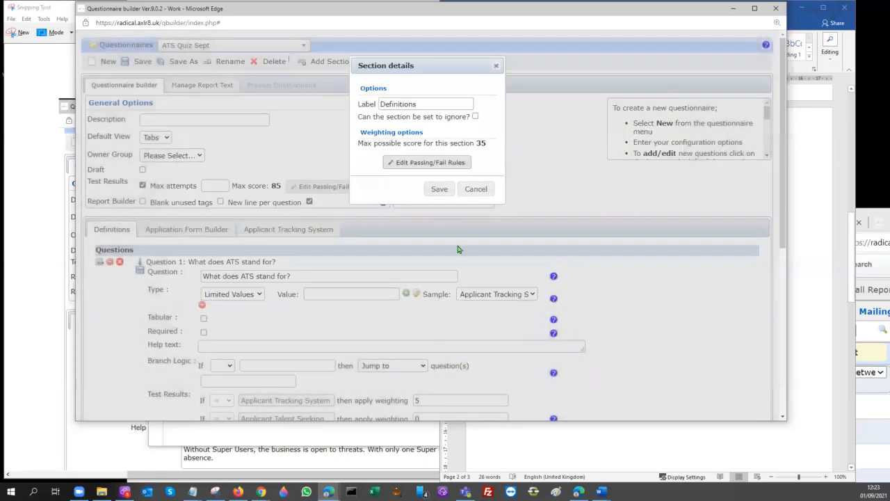
click(440, 192)
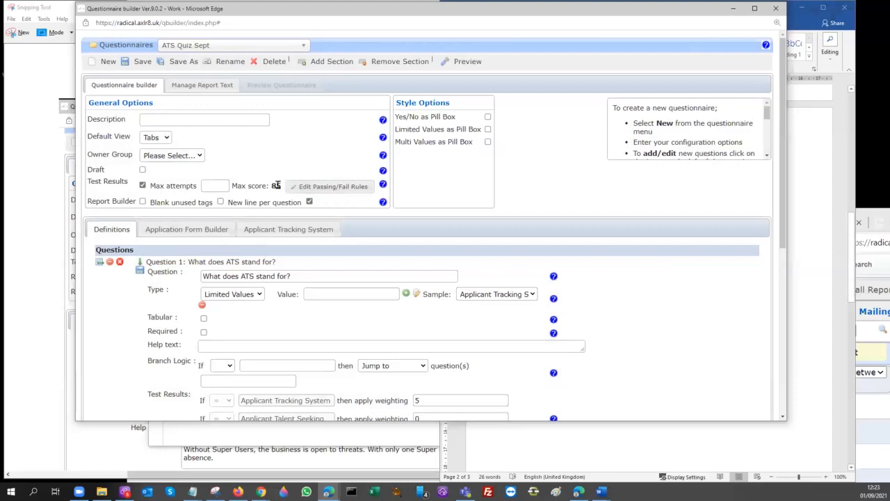
Set the questionnaire's maximum attempts to 3 in its test results options
click(217, 186)
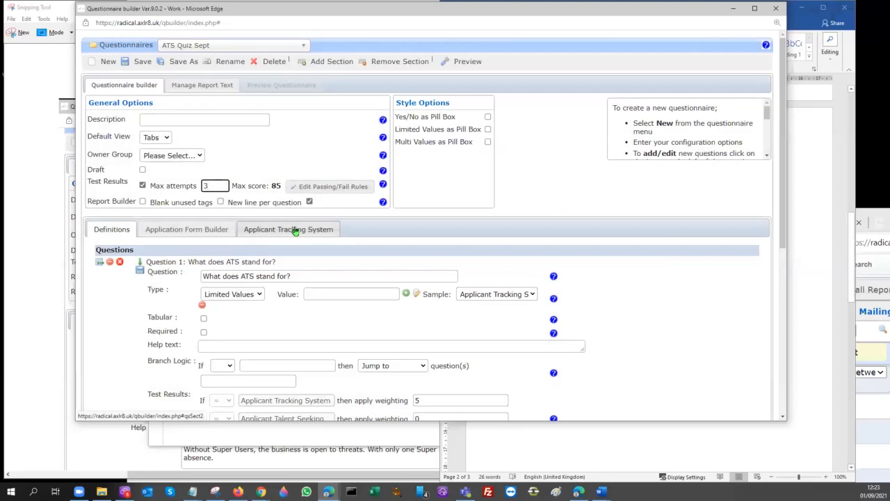
text(3)
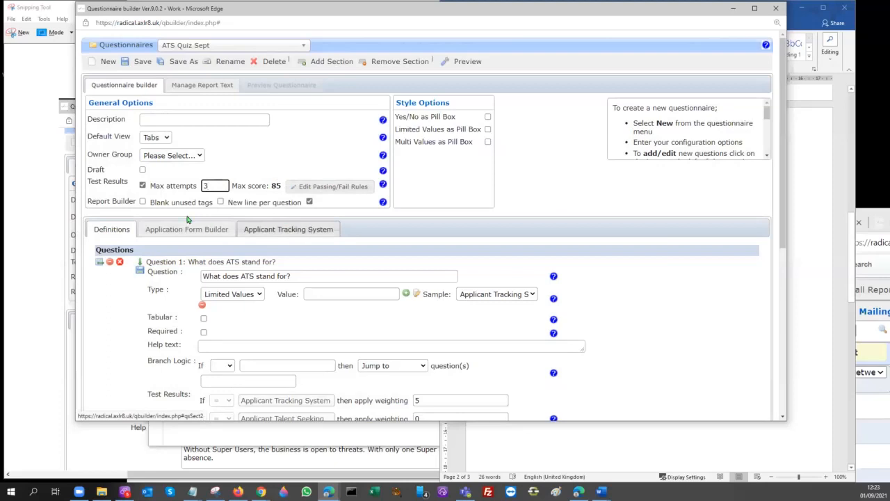
In the whole questionnaire's passing/fail rules, set the pass rule's lower limit to 50 and the fail rule's upper limit to 49
click(347, 188)
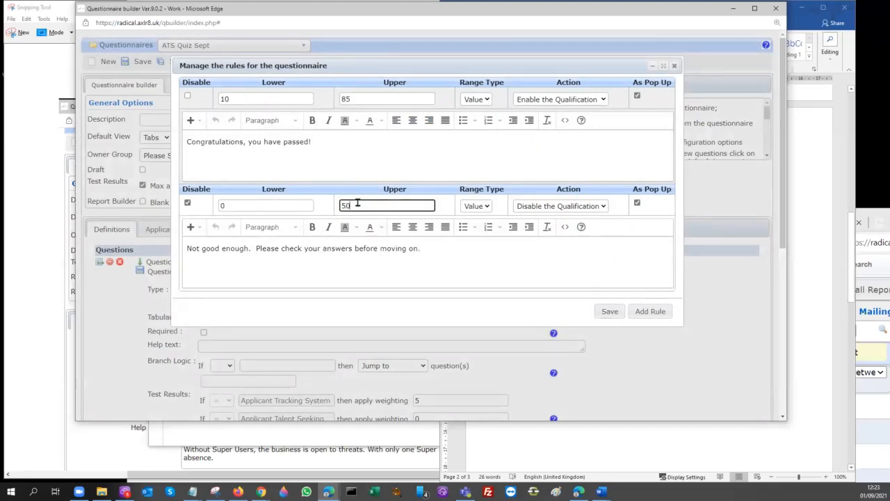
drag(248, 98, 214, 103)
text(50)
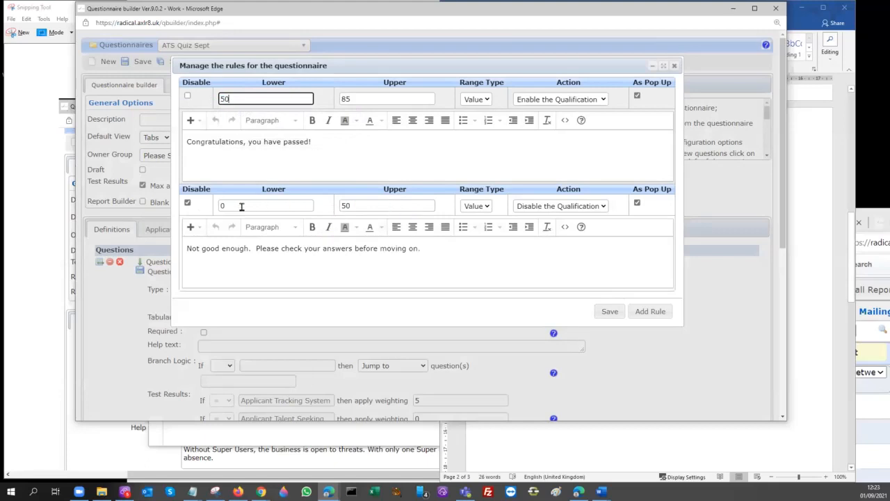
drag(353, 207, 328, 208)
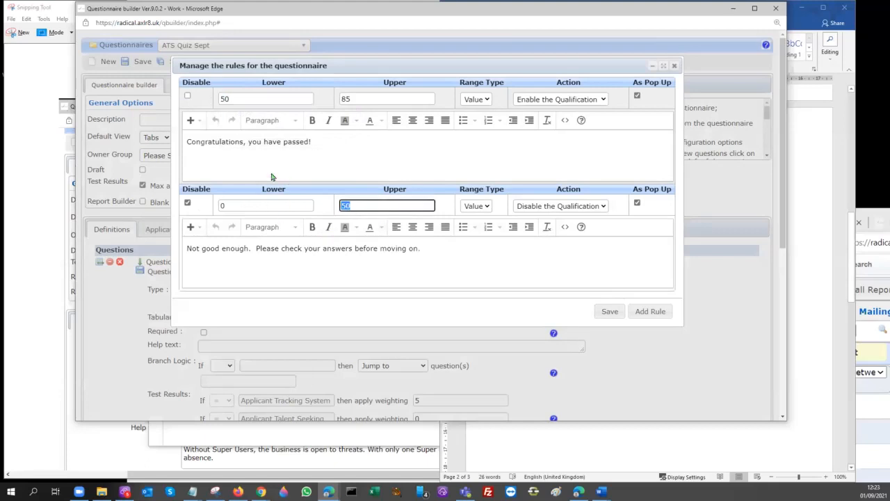
text(49)
Review the questionnaire rules' fail and pass messages and save the rules
click(418, 251)
drag(419, 251, 128, 255)
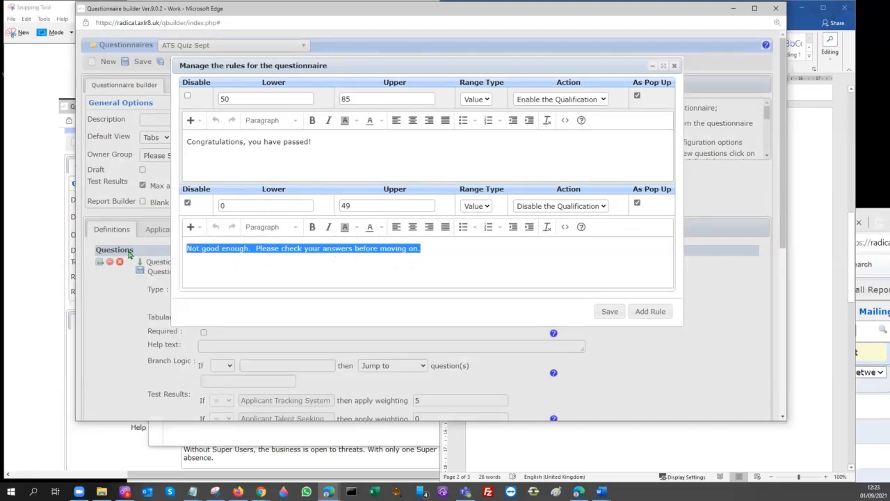
drag(324, 144, 159, 148)
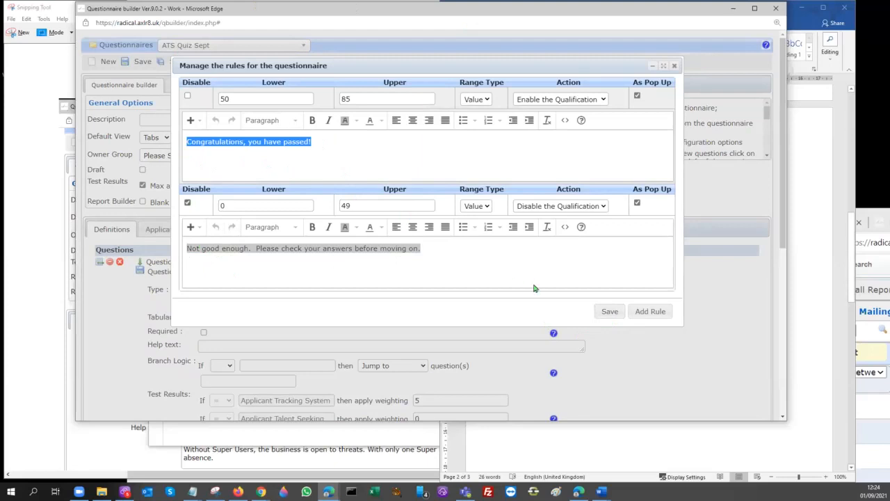
click(610, 311)
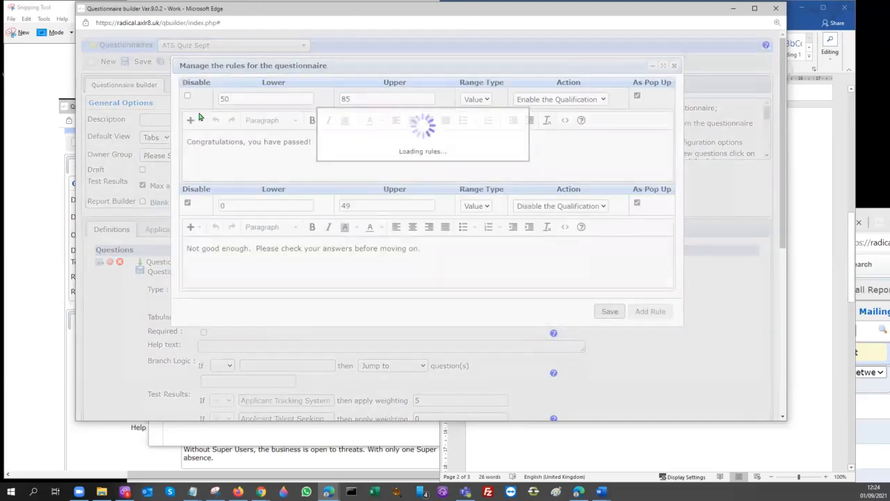
drag(319, 141, 171, 149)
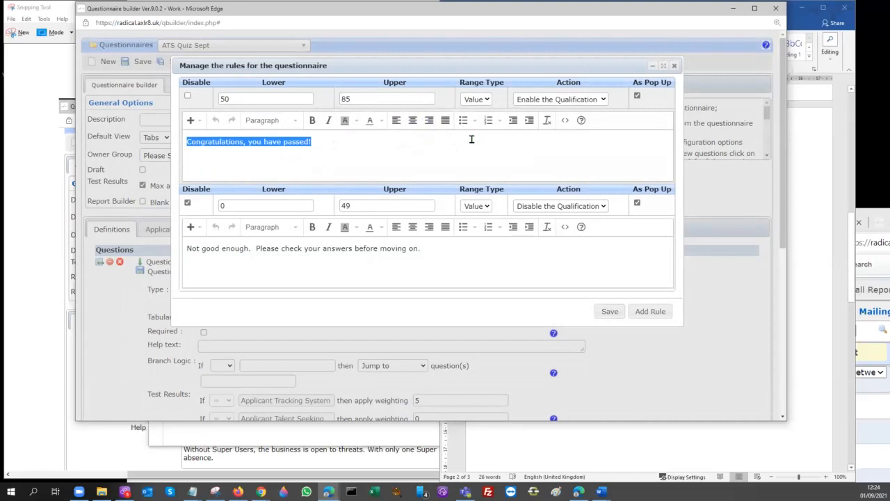
Review the pass message in the questionnaire's passing/fail rules and close the rules dialog
click(363, 142)
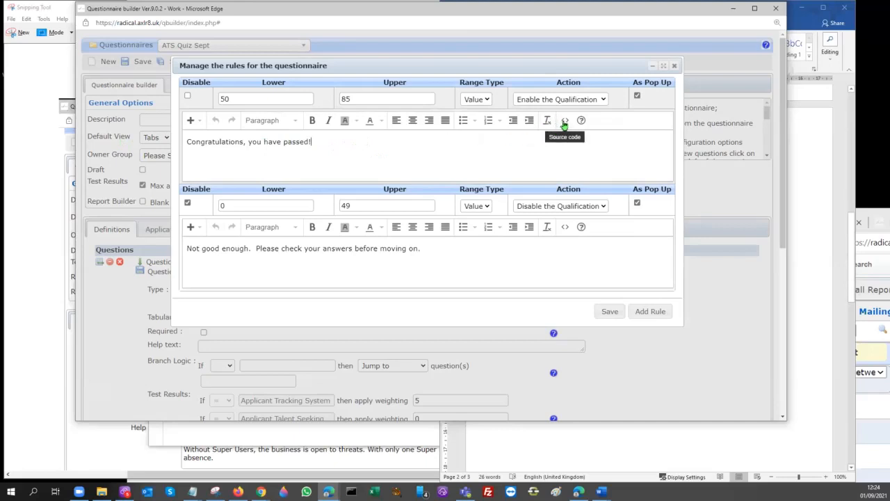
click(322, 143)
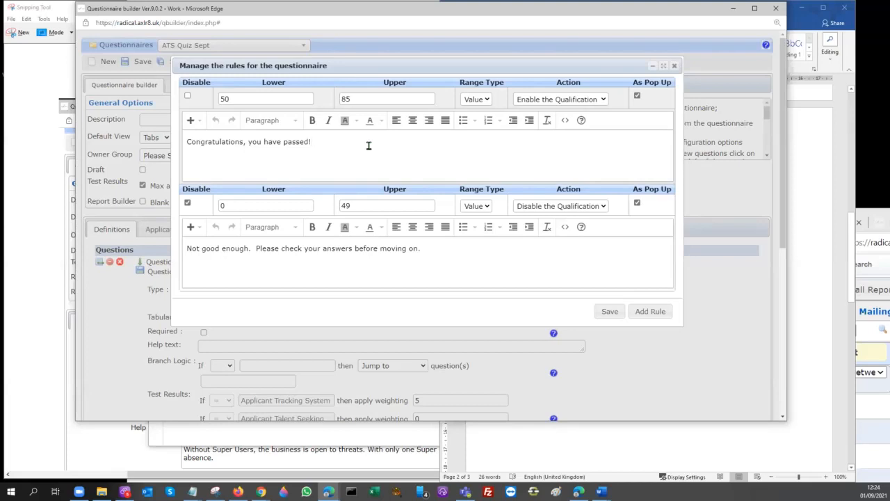
click(674, 67)
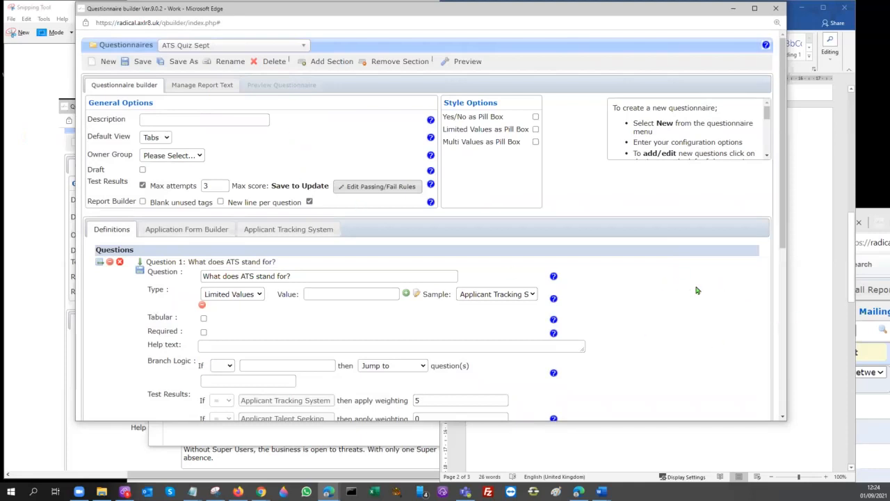
Show the Application Form Builder section and examine the settings and answer weightings of Question 4
click(185, 234)
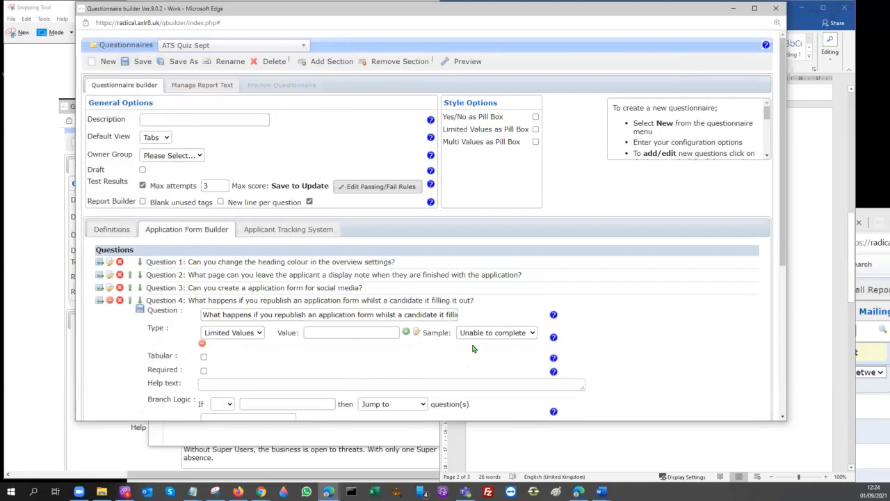
scroll(475, 350, down, 3)
scroll(477, 351, up, 2)
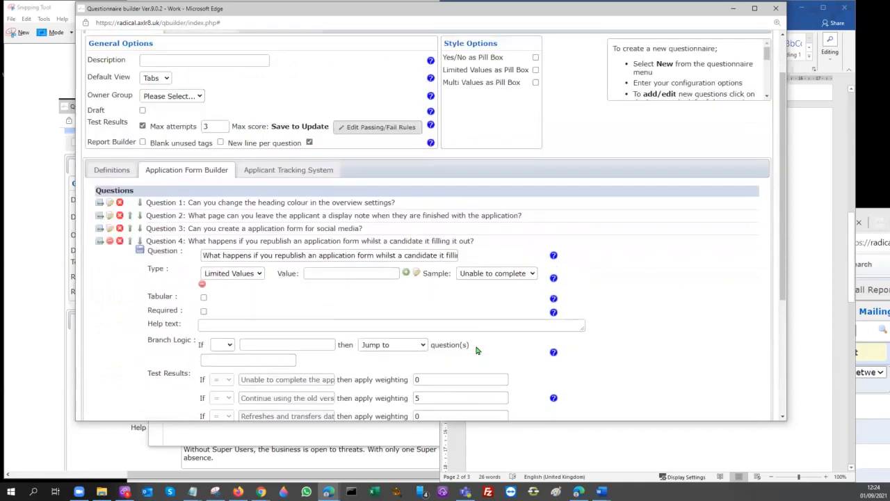
scroll(477, 351, up, 1)
Open Question 1 of the Application Form Builder section, enlarge its help text field and examine the embedded YouTube iframe code
click(109, 265)
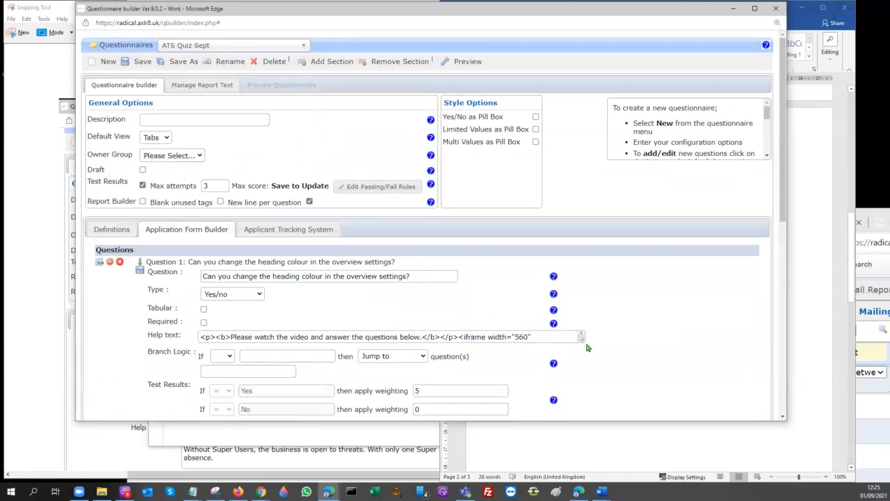
drag(582, 336, 734, 481)
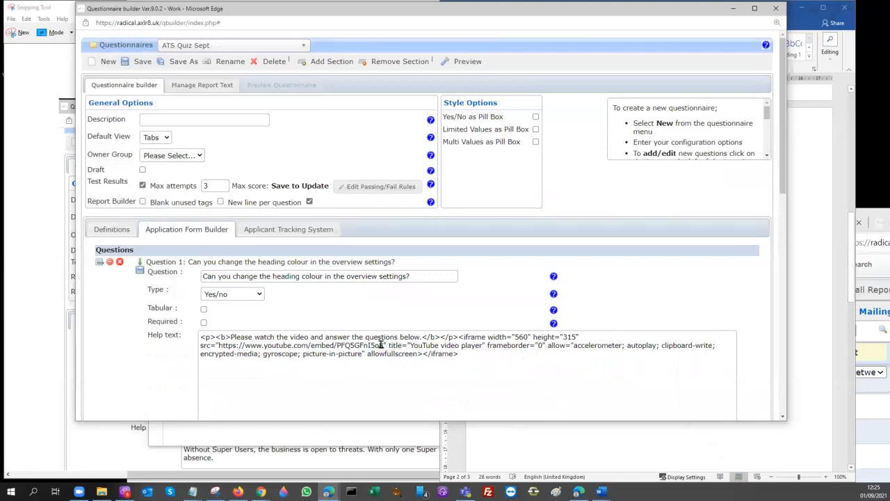
drag(382, 345, 221, 347)
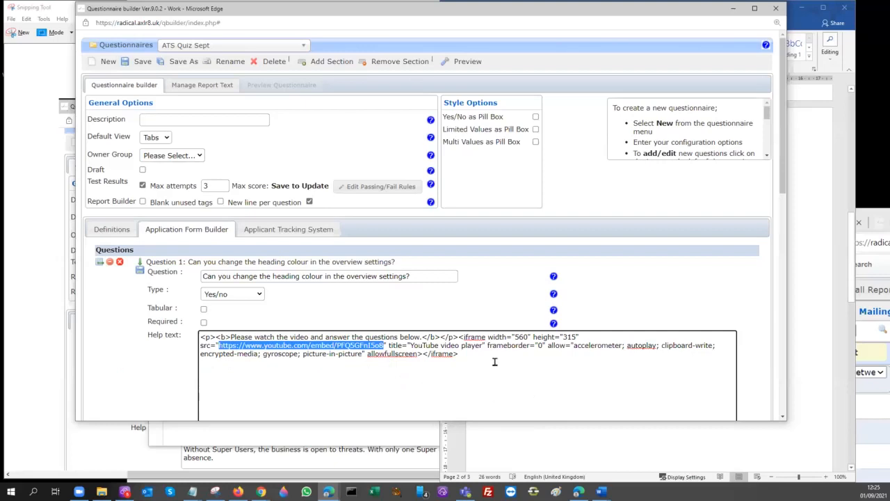
click(463, 355)
drag(462, 355, 458, 336)
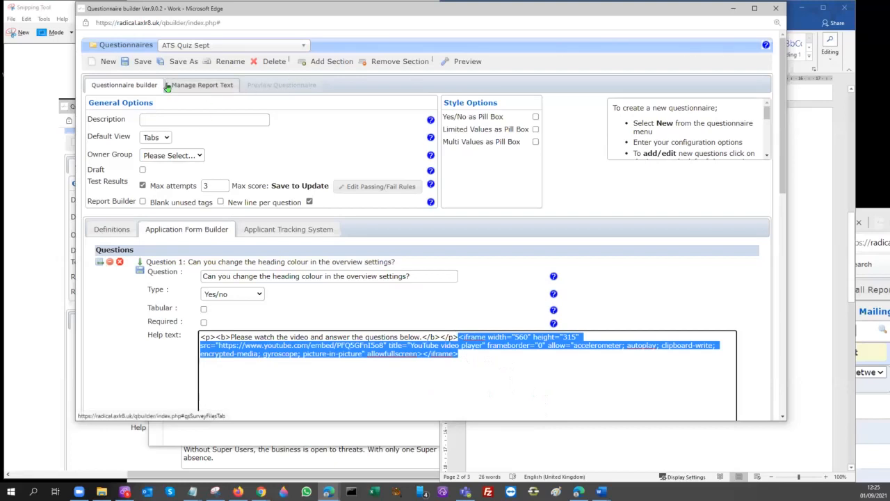
Save the ATS Quiz Sept questionnaire and open its preview
click(468, 63)
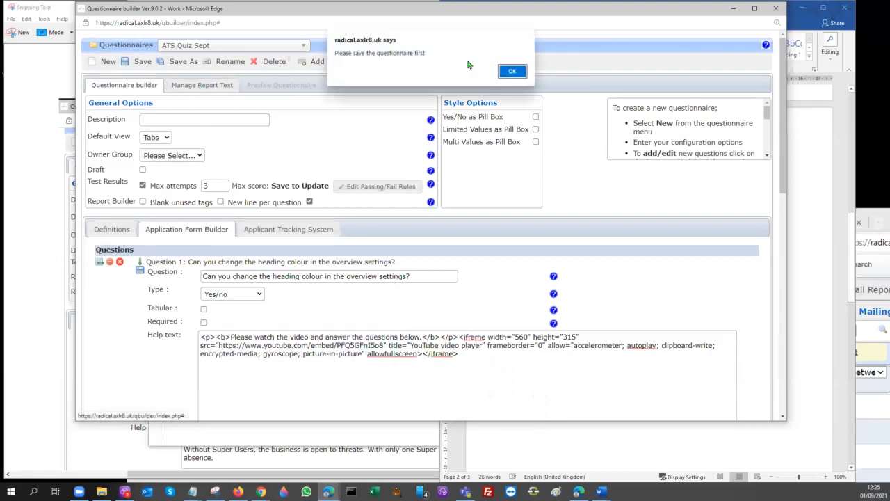
click(513, 71)
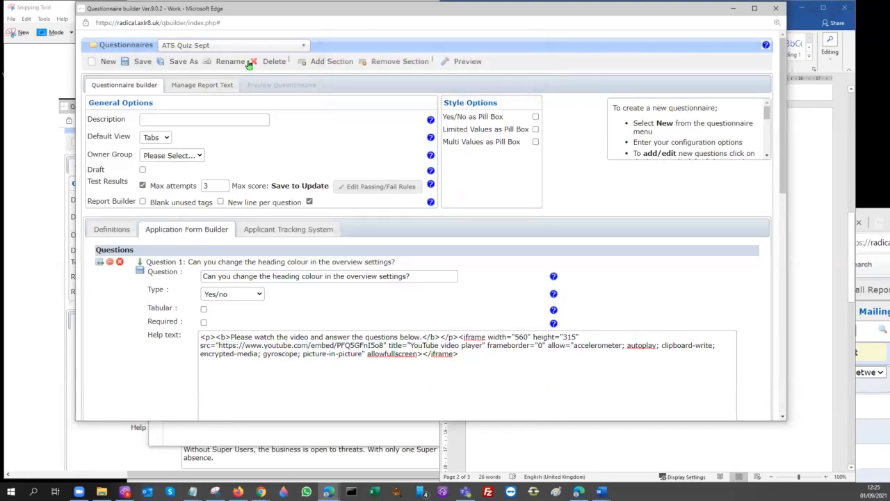
click(144, 63)
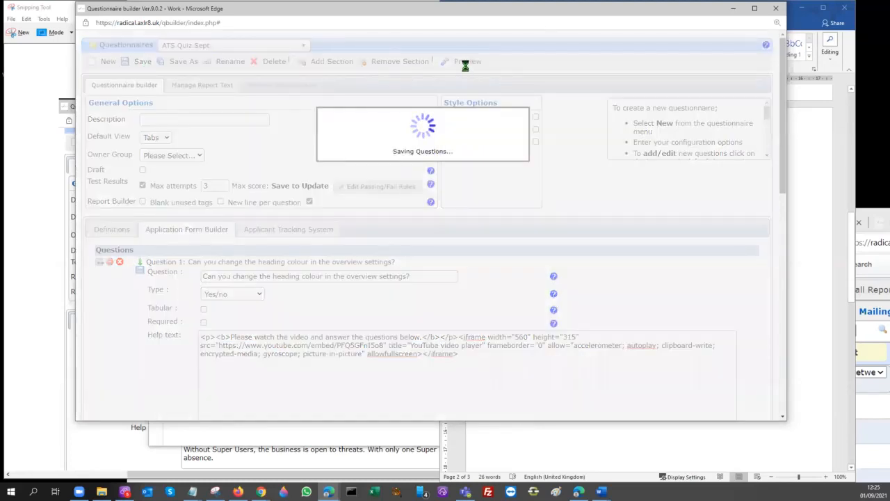
click(467, 63)
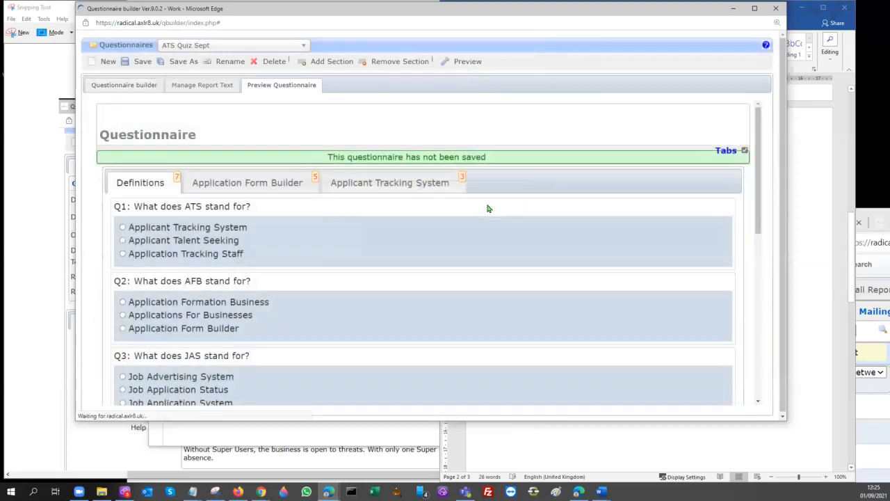
Examine the embedded video and questions in the previewed Application Form Builder section, then close the questionnaire builder window
click(291, 184)
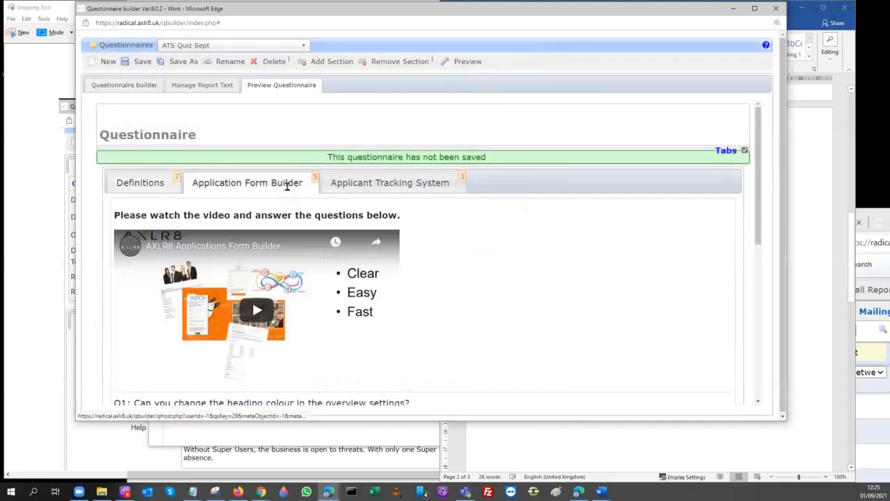
scroll(485, 290, down, 2)
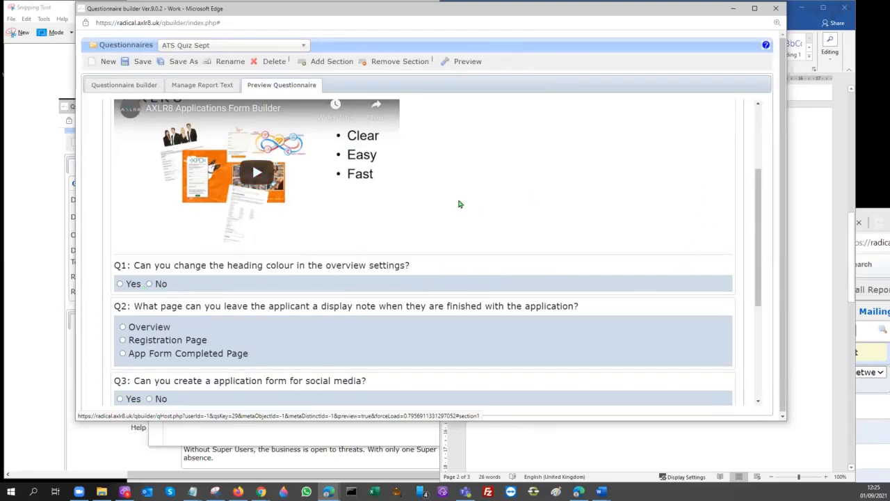
scroll(401, 207, up, 3)
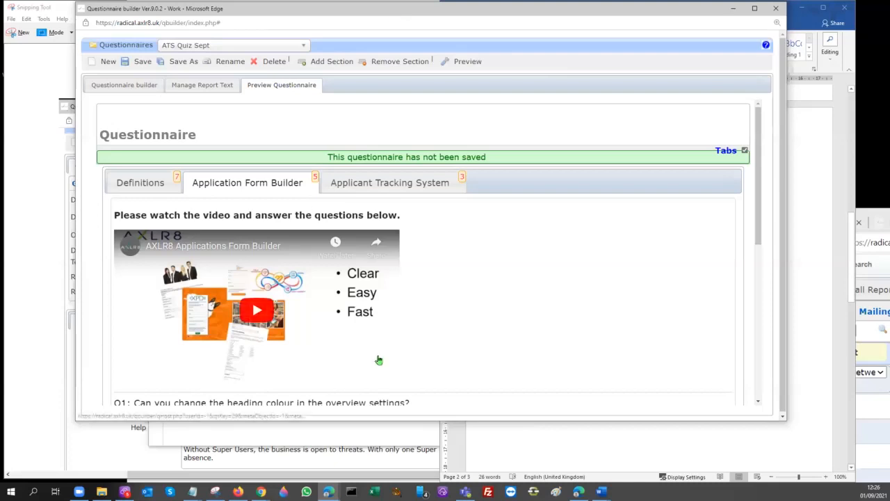
click(779, 10)
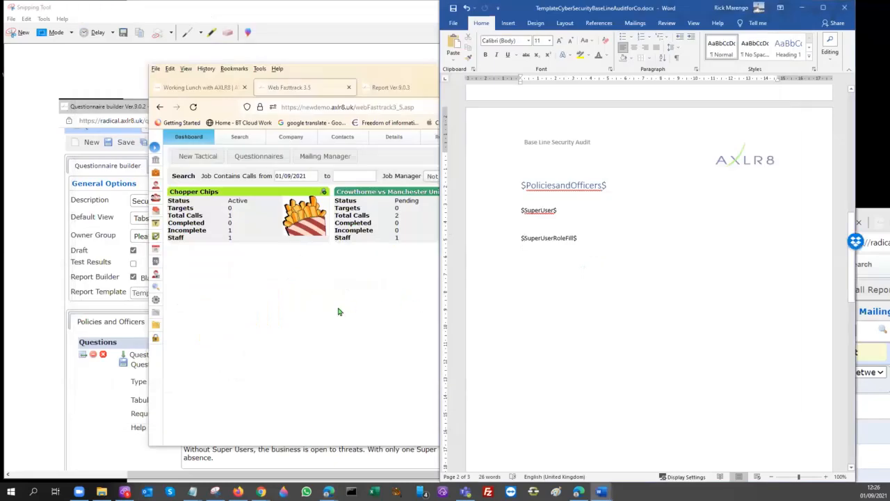